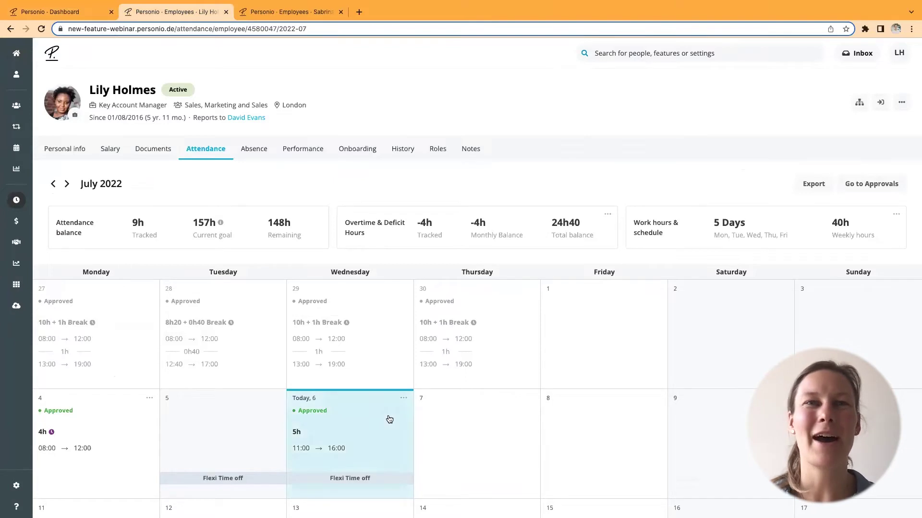
scroll(387, 415, down, 3)
scroll(389, 418, up, 2)
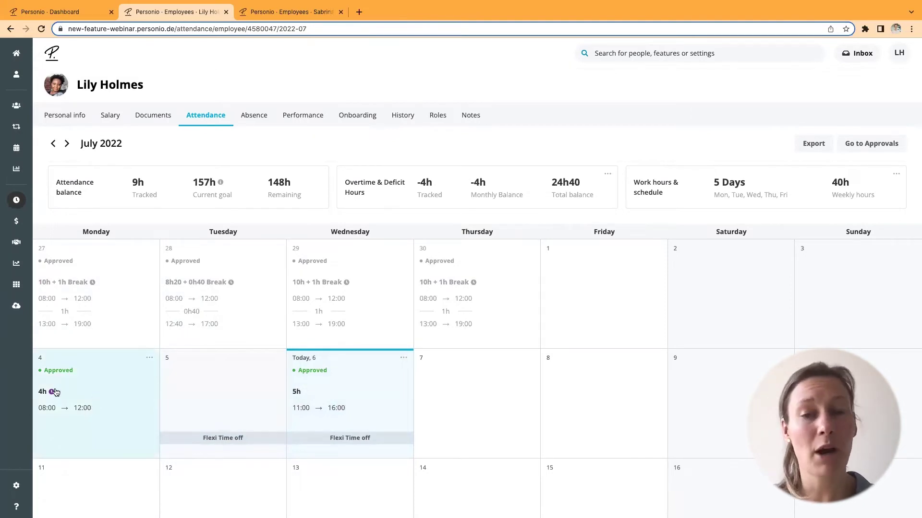
mouse_move(51, 394)
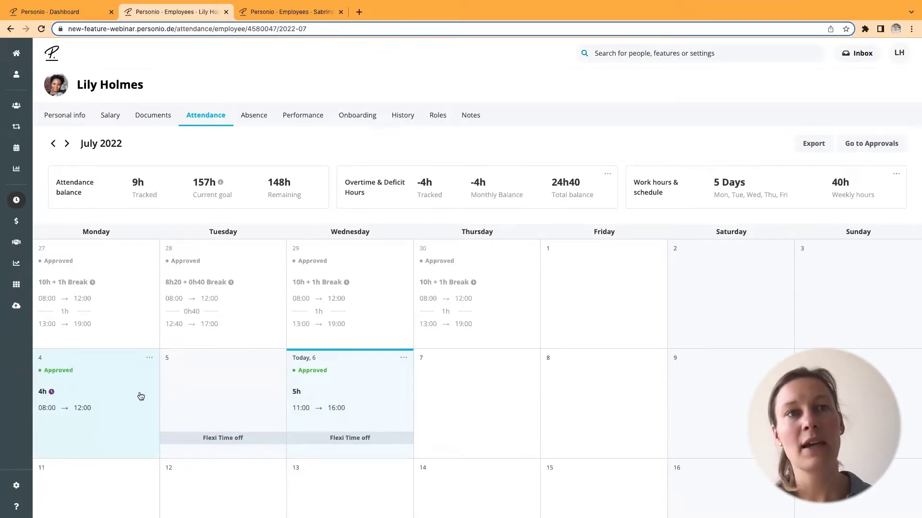
mouse_move(218, 390)
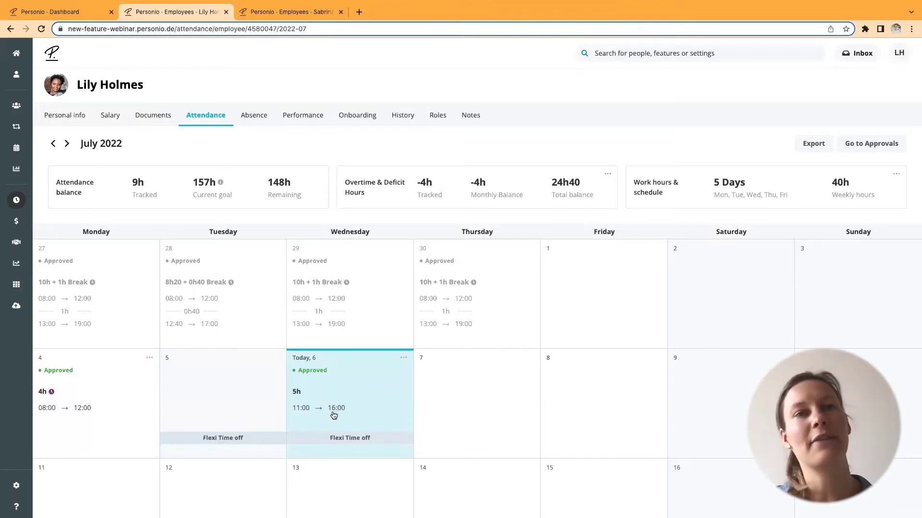
mouse_move(398, 439)
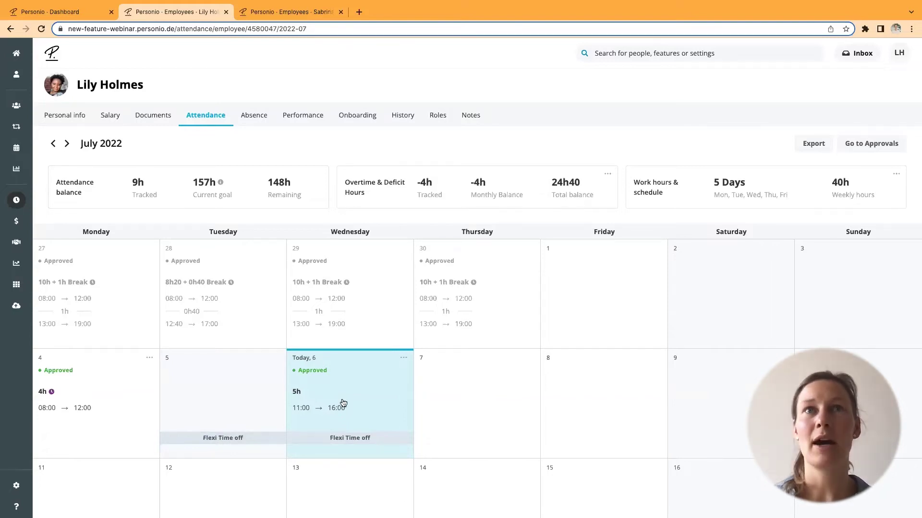
- From the Overtime card's More details page, open the convert-to-comp-time form showing 24.66 hours
click(608, 175)
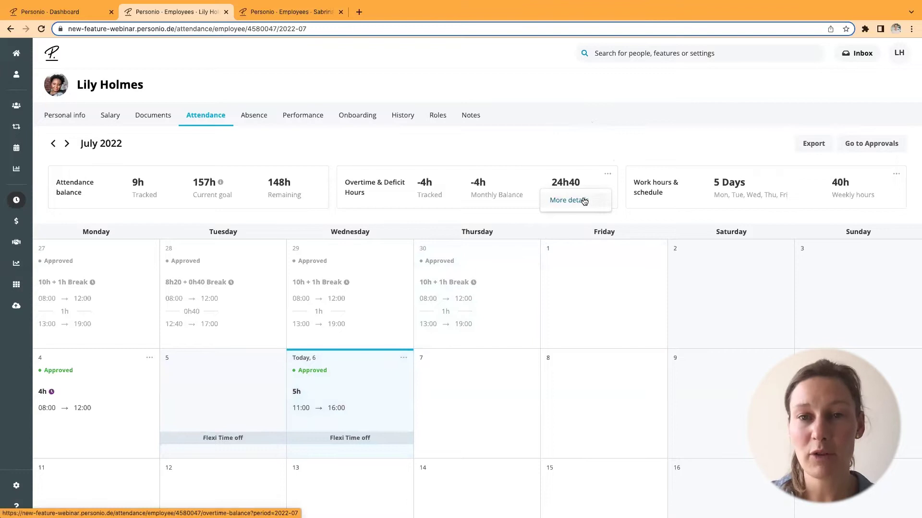
click(584, 200)
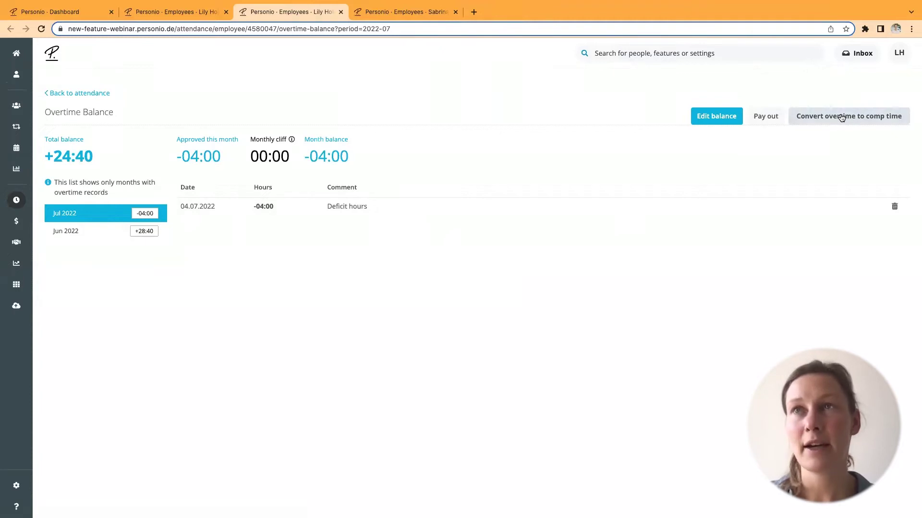
click(841, 119)
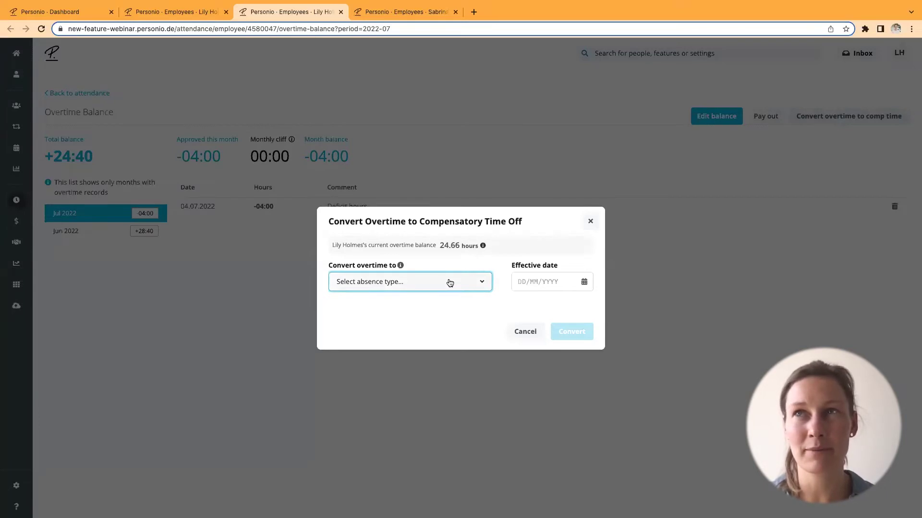
- Choose Flexi Time off and enter 3 overtime hours, correcting the mistyped 8
click(450, 282)
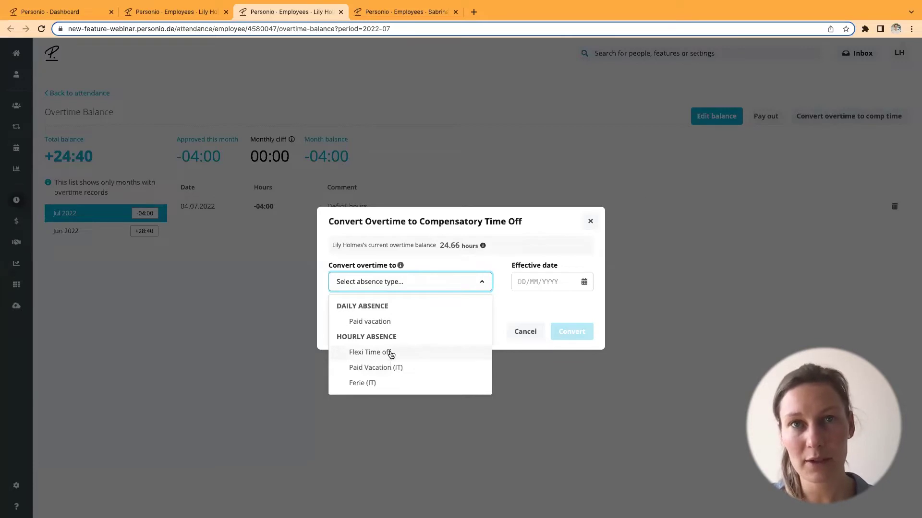
click(390, 353)
click(353, 322)
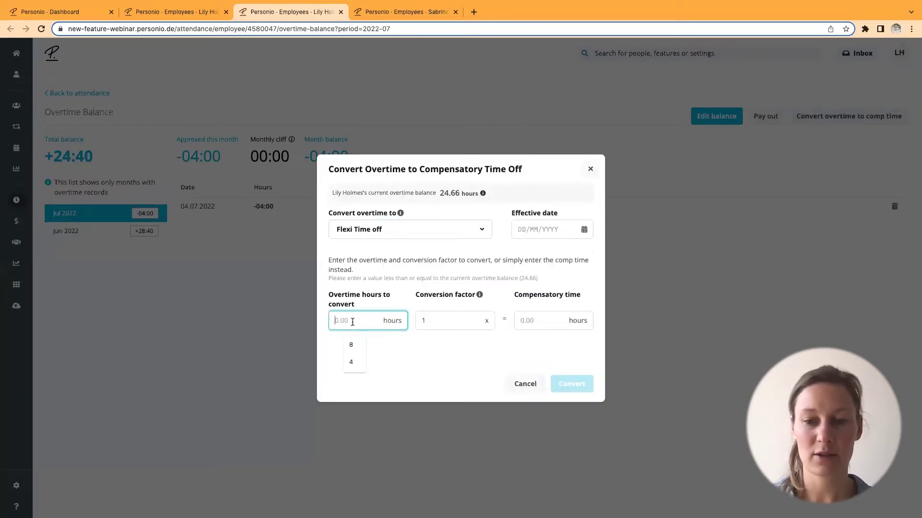
text(8)
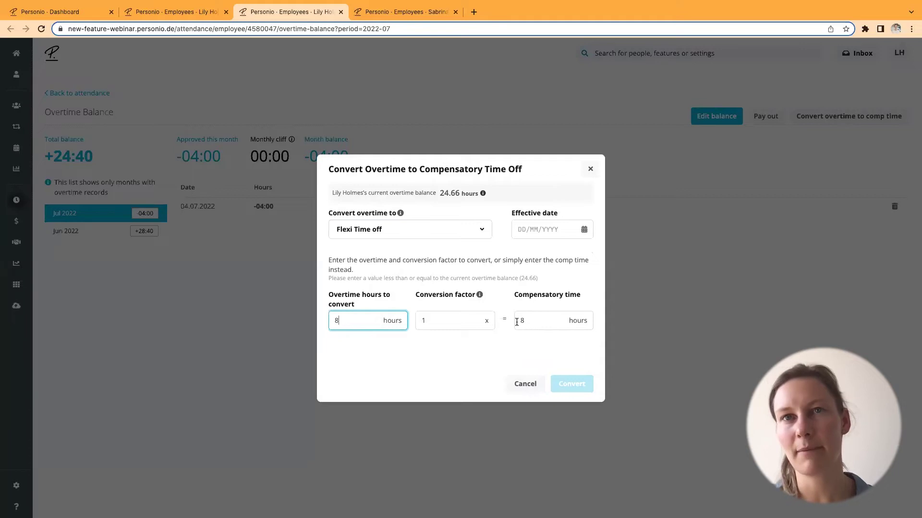
click(337, 321)
key(BackSpace)
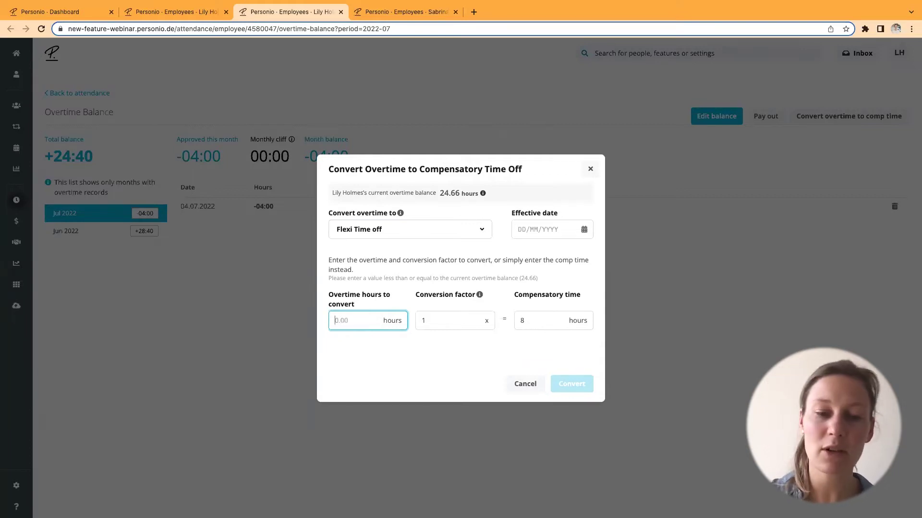
text(3)
click(358, 314)
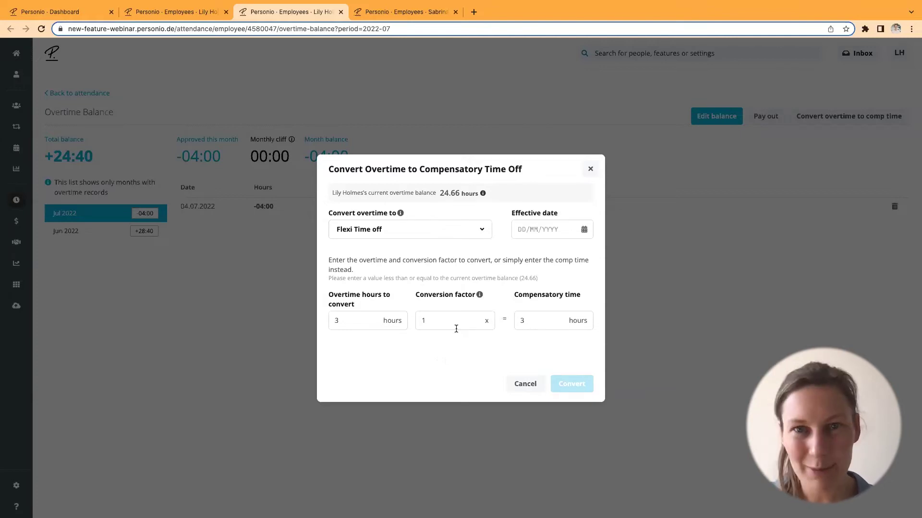
- Set the effective date to 01/07/2022 and submit the overtime conversion
click(532, 230)
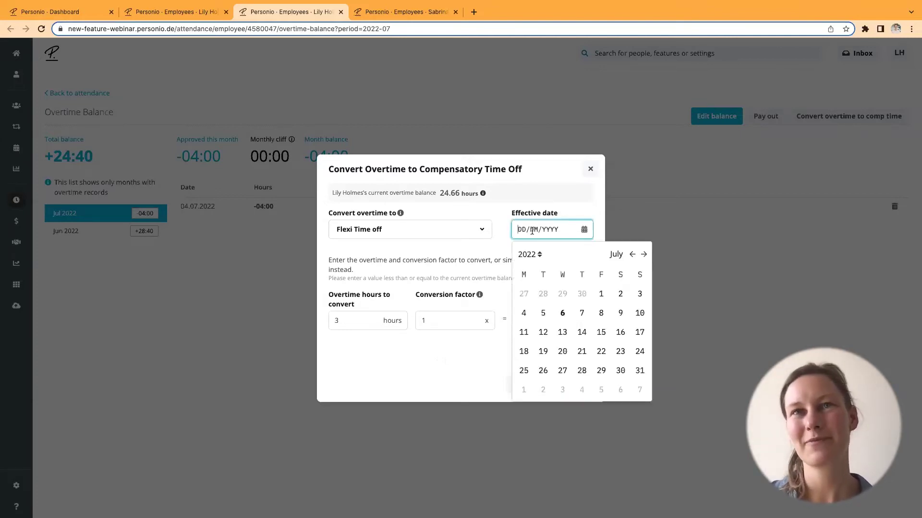
click(602, 295)
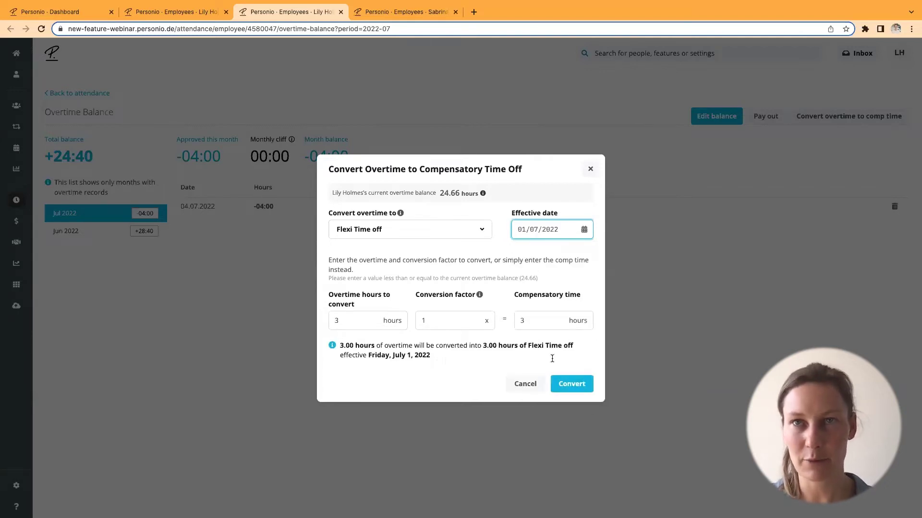
click(571, 384)
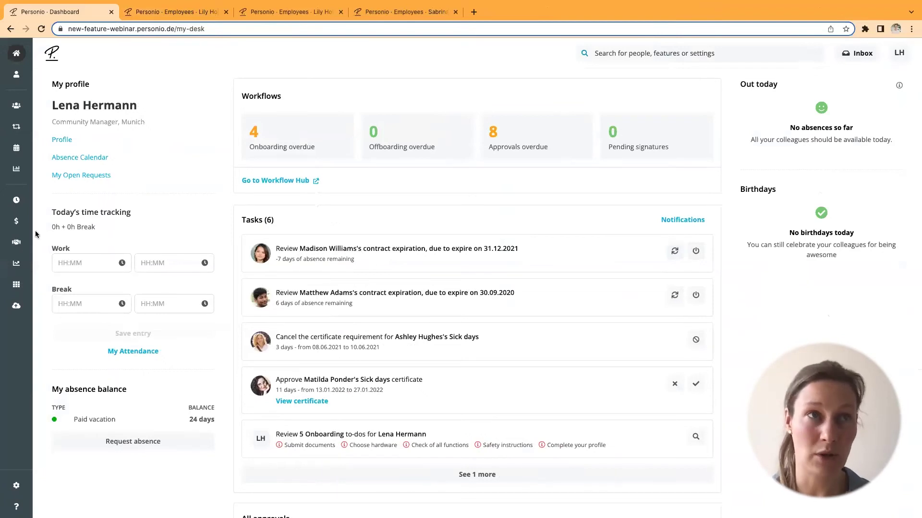
- Open Training from the Performance & Development sidebar flyout
mouse_move(19, 269)
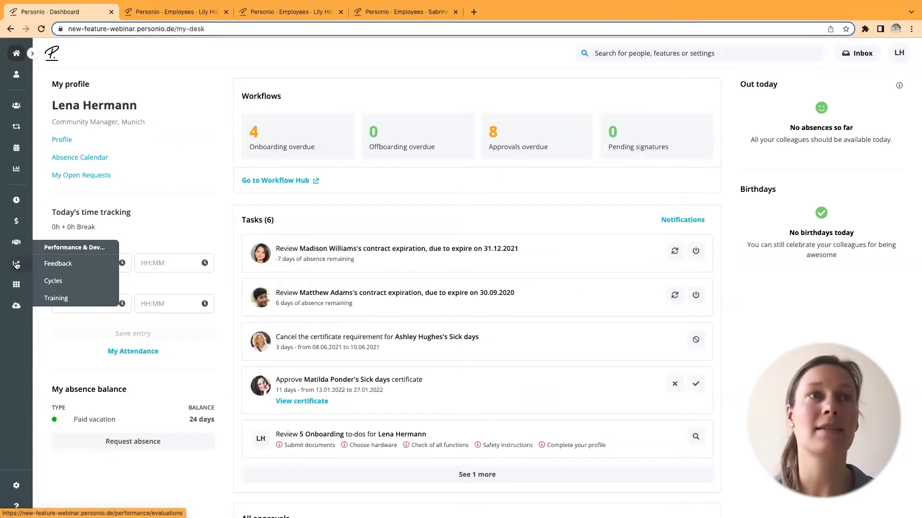
click(42, 298)
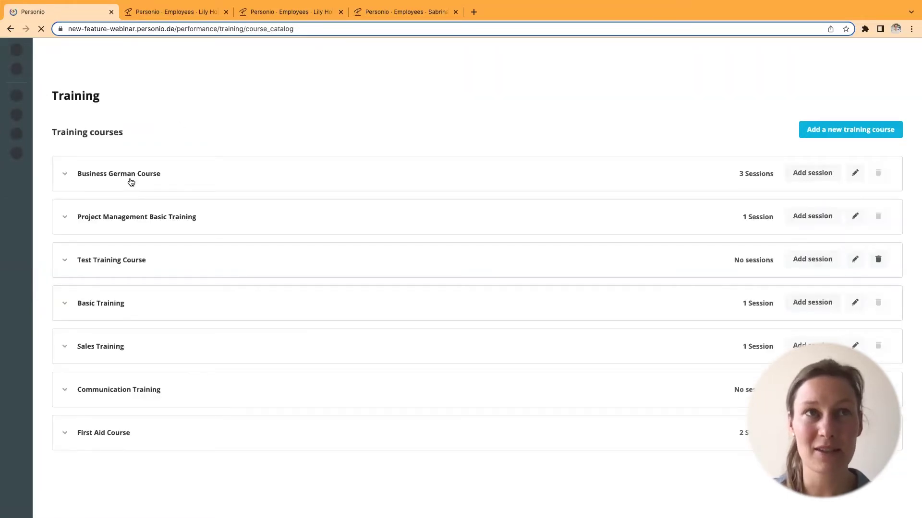
- Expand Business German Course and open its Test Session participant page
click(130, 181)
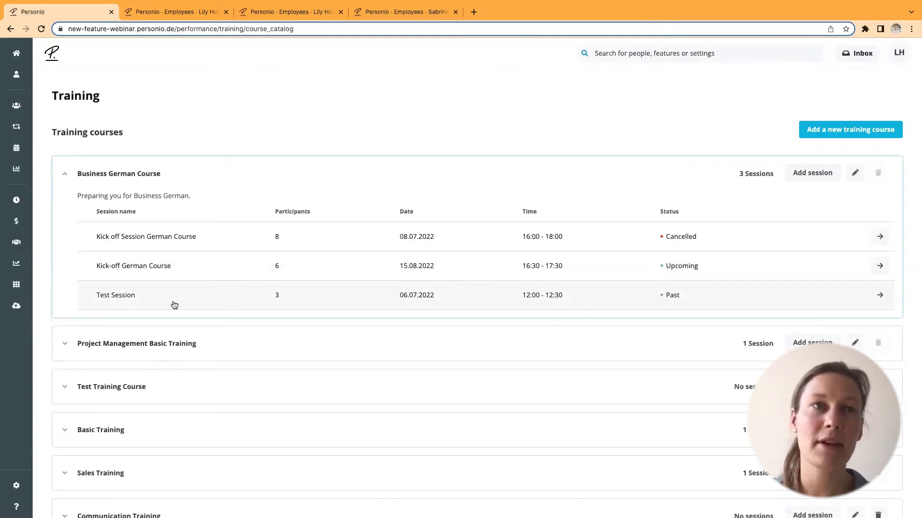
click(157, 298)
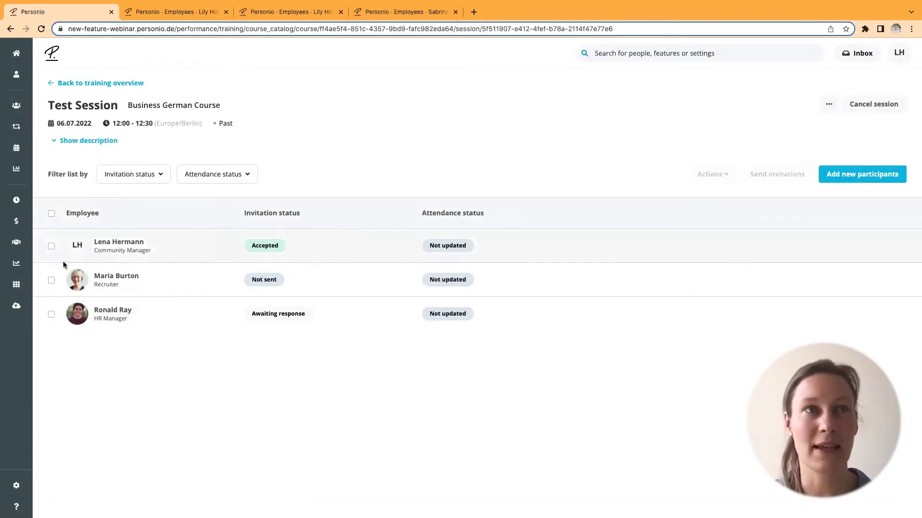
- Mark the first Test Session participant as Attended
click(52, 248)
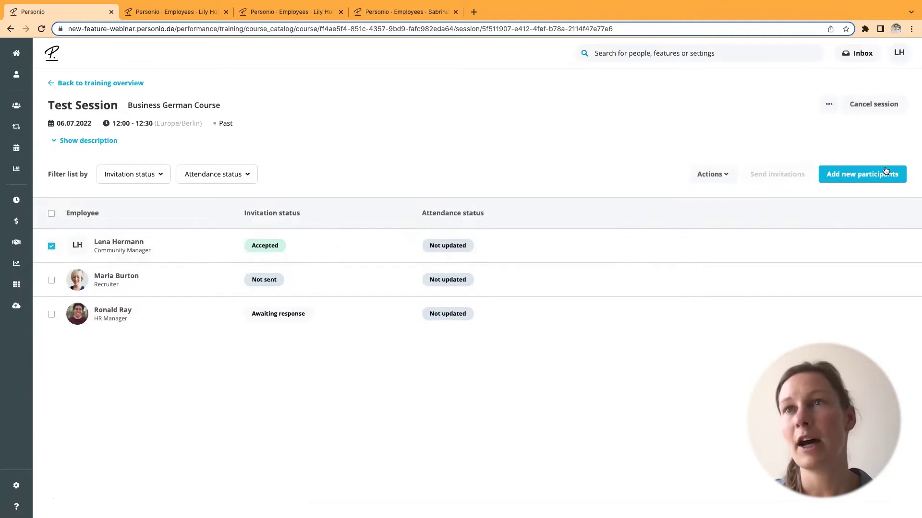
click(710, 175)
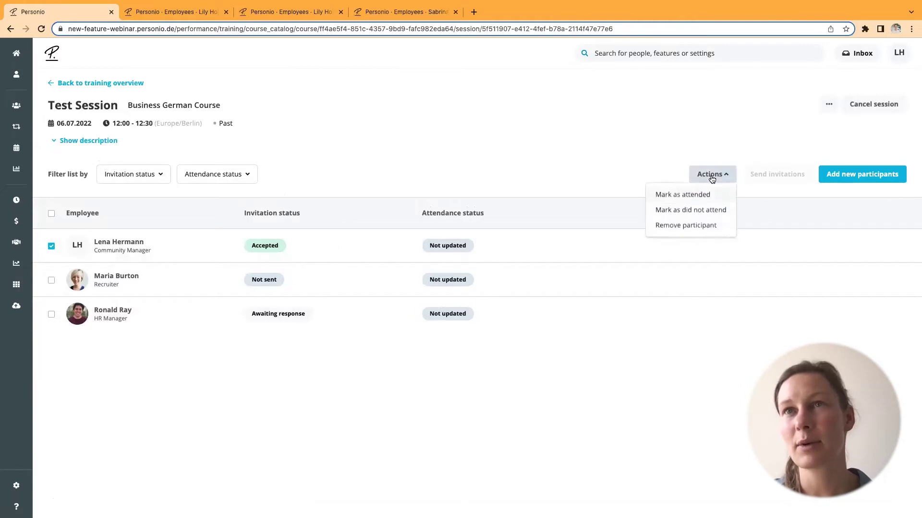
click(688, 198)
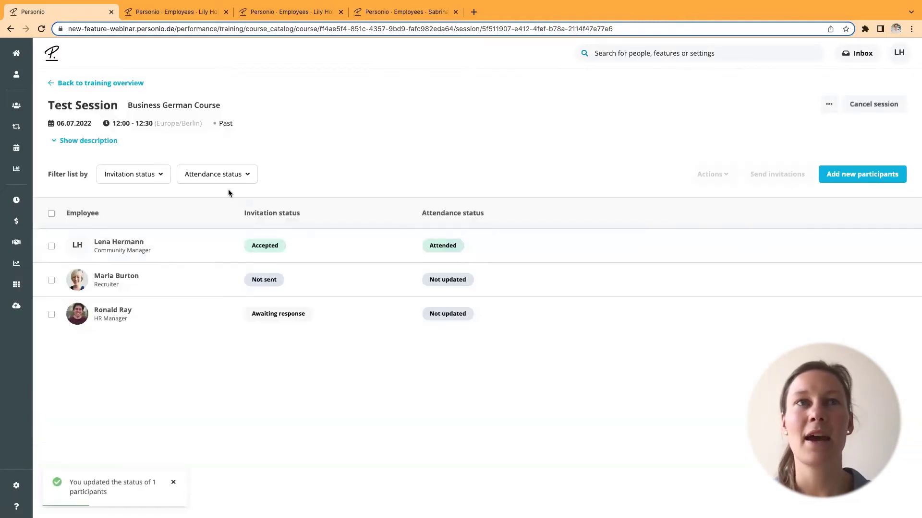
- Filter participants by Attended, then remove the filter to list all three
click(205, 174)
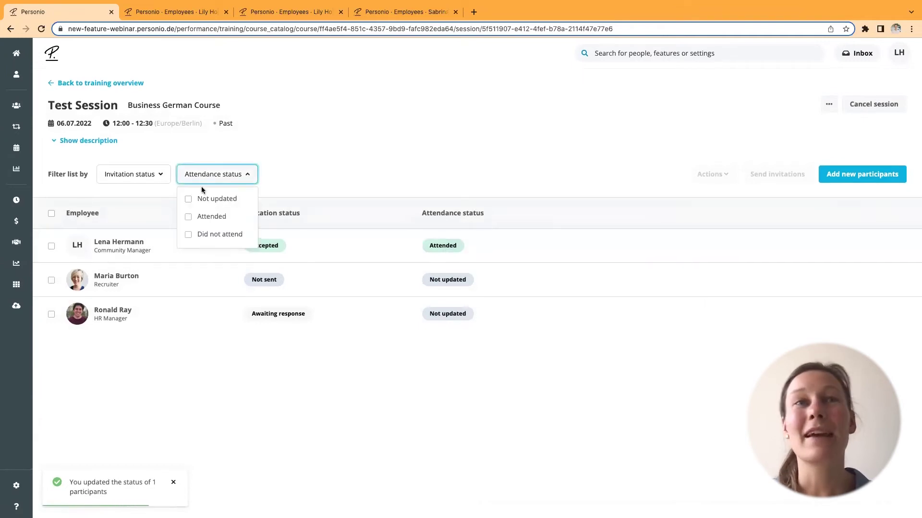
click(188, 216)
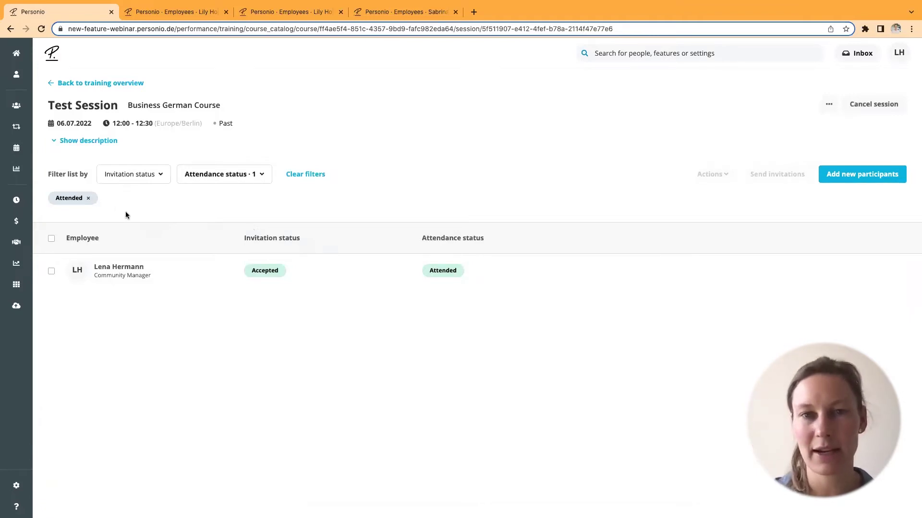
click(88, 198)
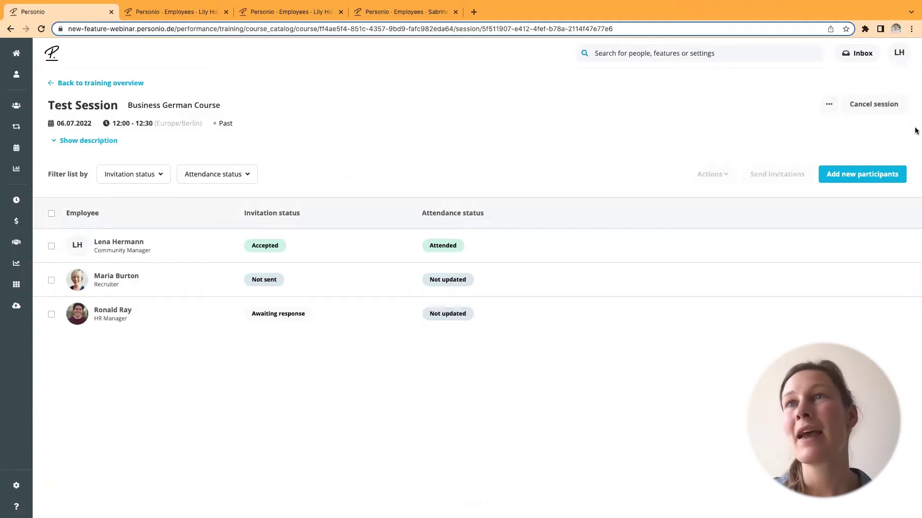
- Reveal the Test Session description, then go back to the training overview
click(829, 105)
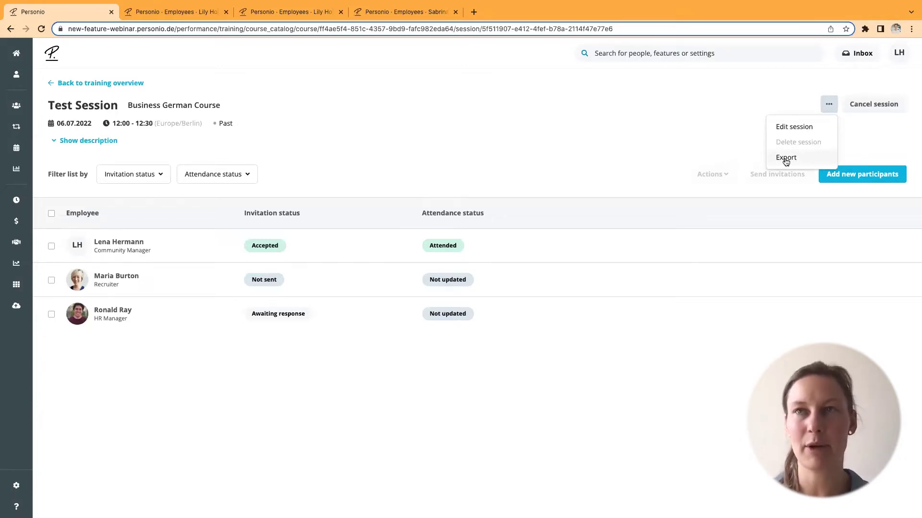
key(shift+Tab)
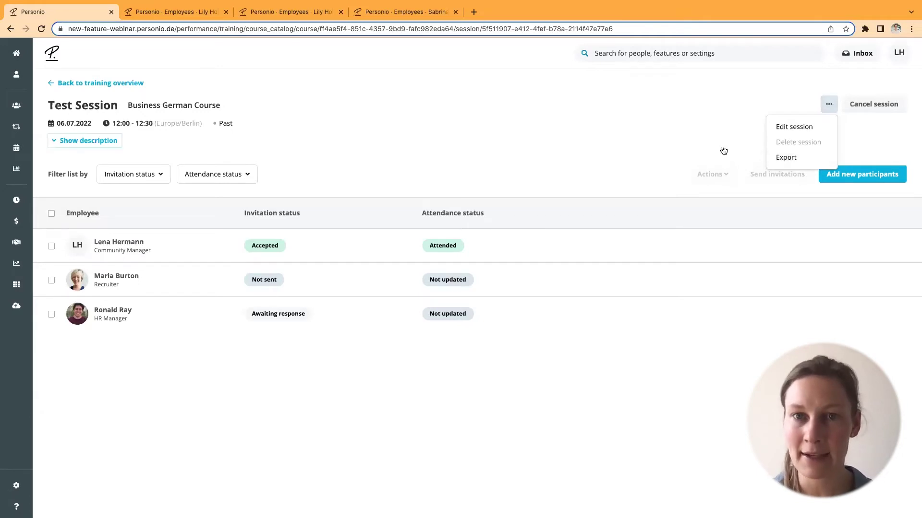
key(Return)
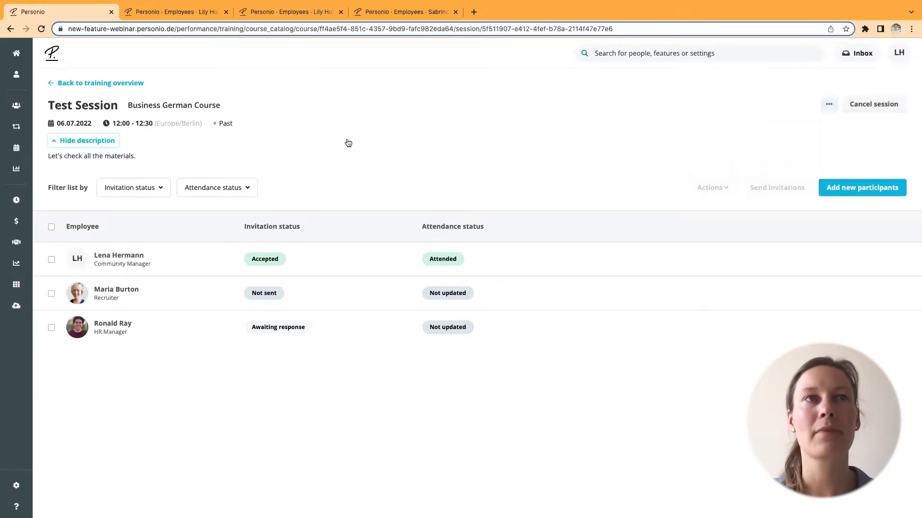
click(110, 85)
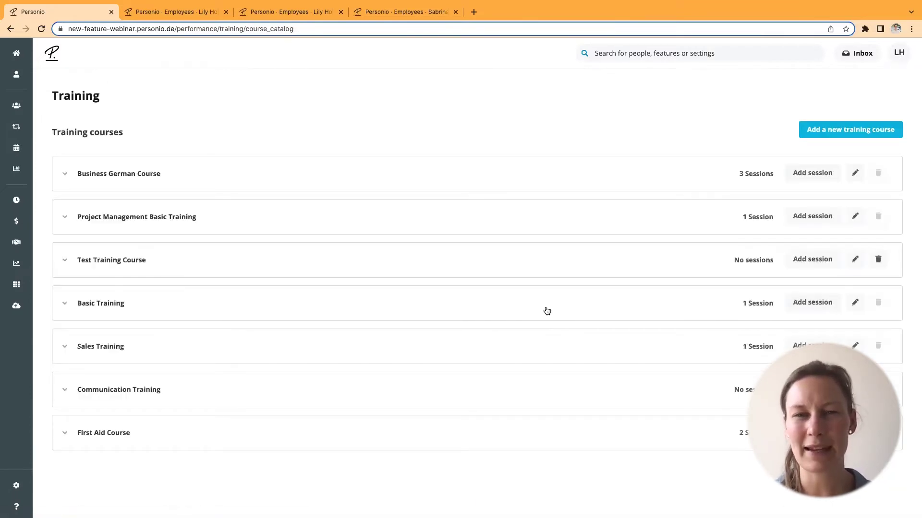
- Expand Business German Course and open the cancelled Kick off Session German Course
click(85, 172)
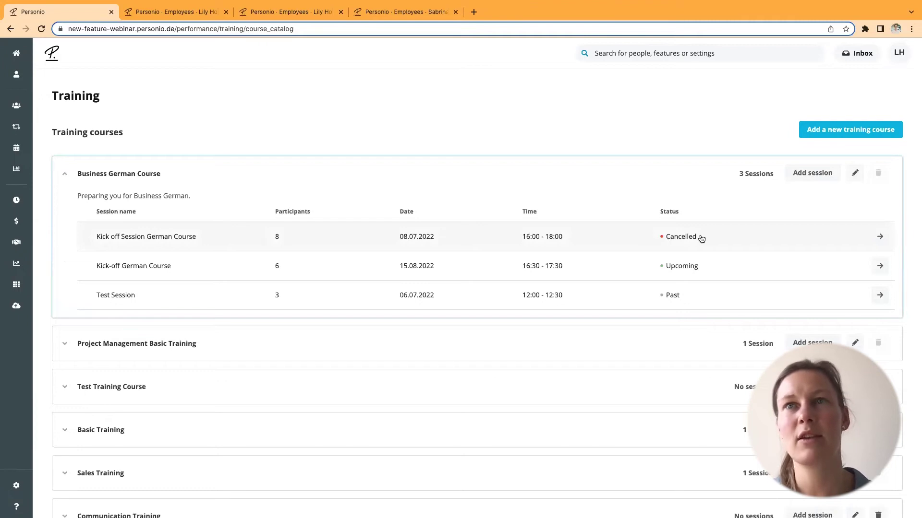
scroll(174, 245, down, 1)
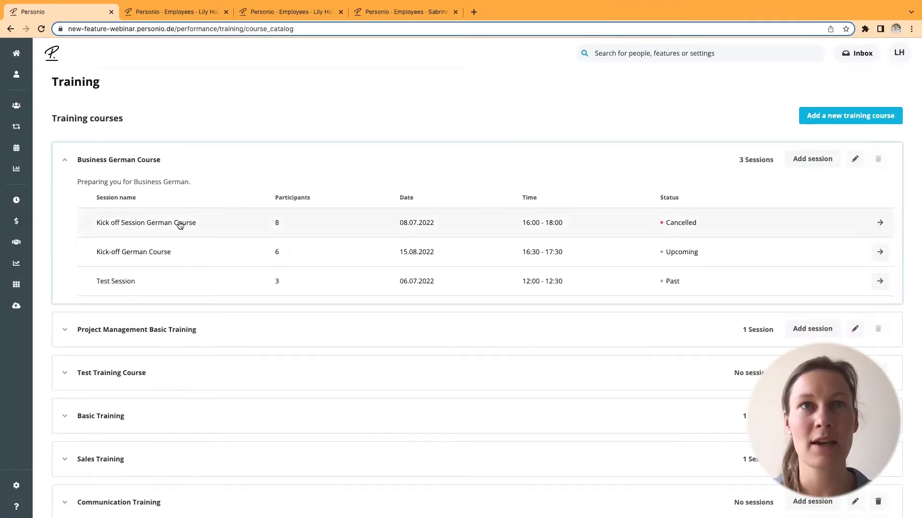
click(180, 224)
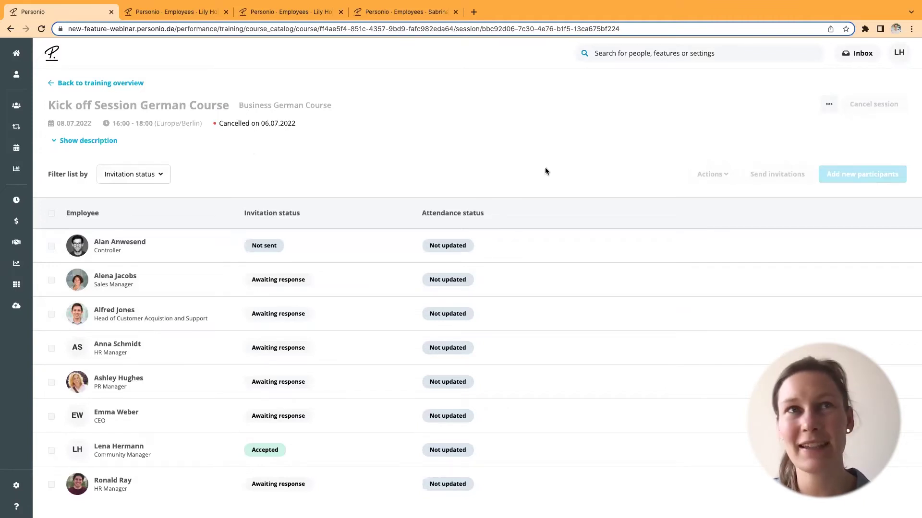
- After reviewing the cancelled session's invitees, return to the training overview
click(103, 84)
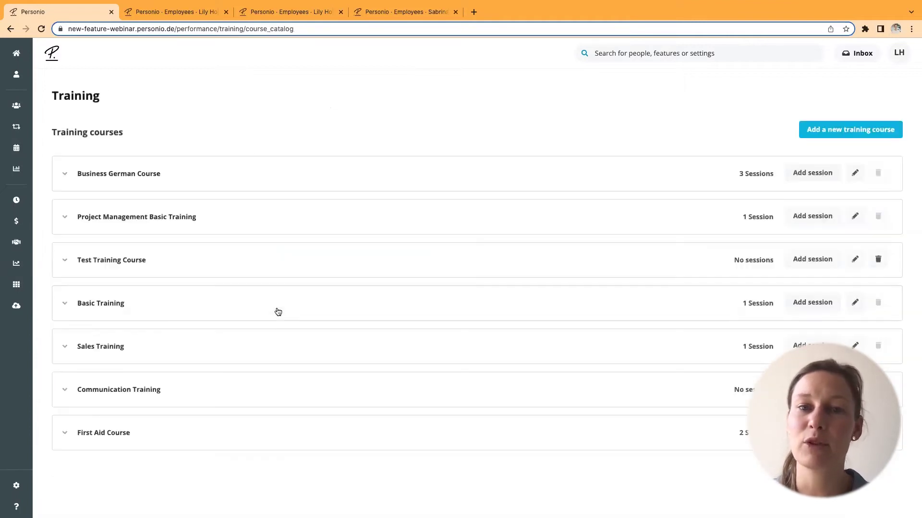
- Open the upcoming 15.08.2022 Kick-off German Course session and its '...' options menu
click(154, 176)
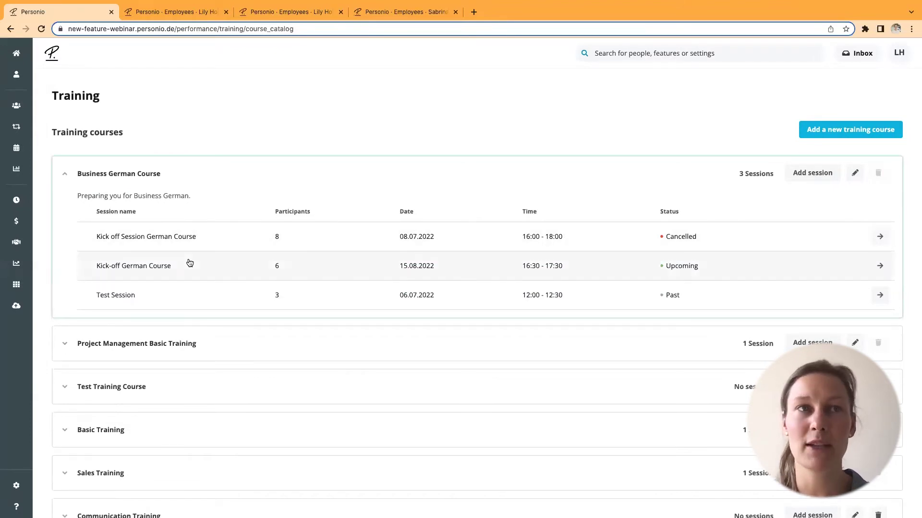
click(161, 265)
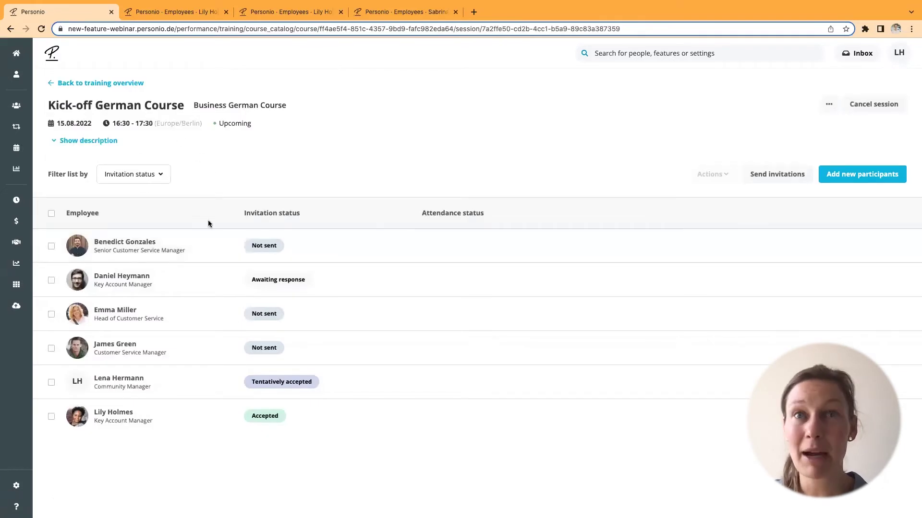
click(829, 104)
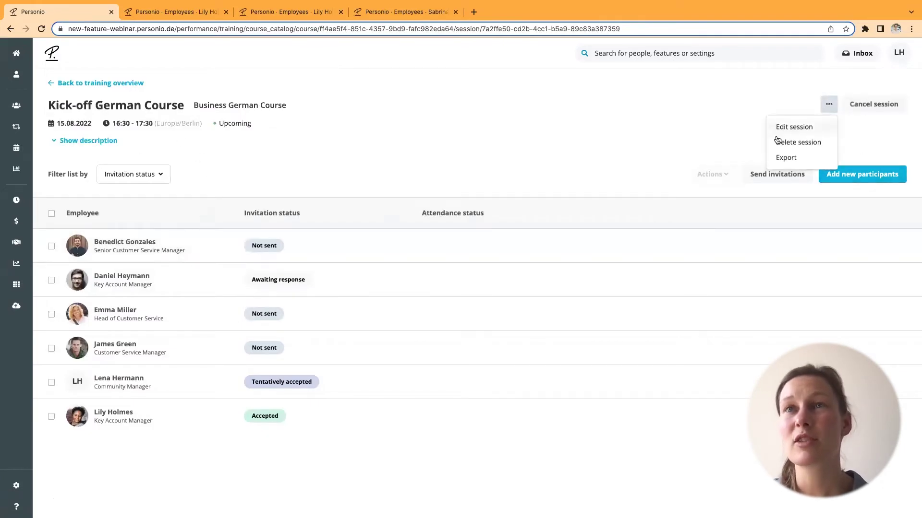
- Change the Kick-off German Course session date to 16.08.2022, save, and confirm notifying invitees
click(788, 126)
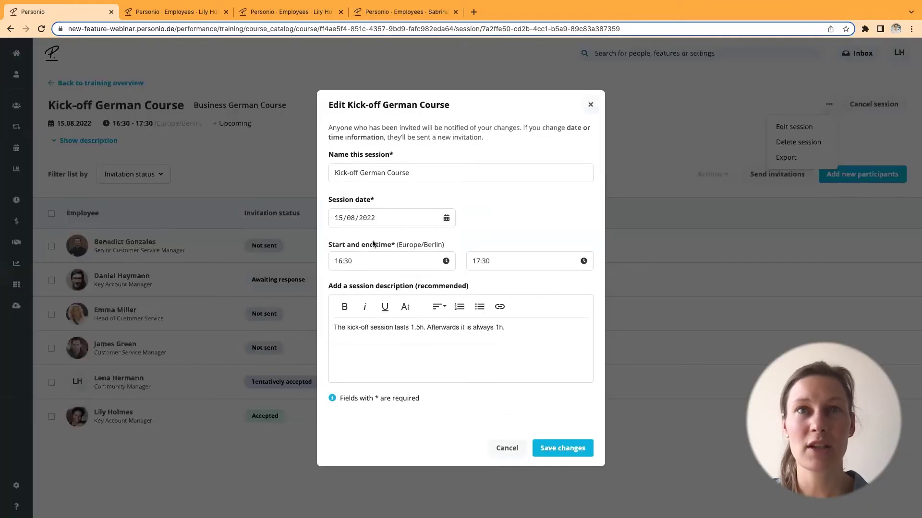
click(366, 217)
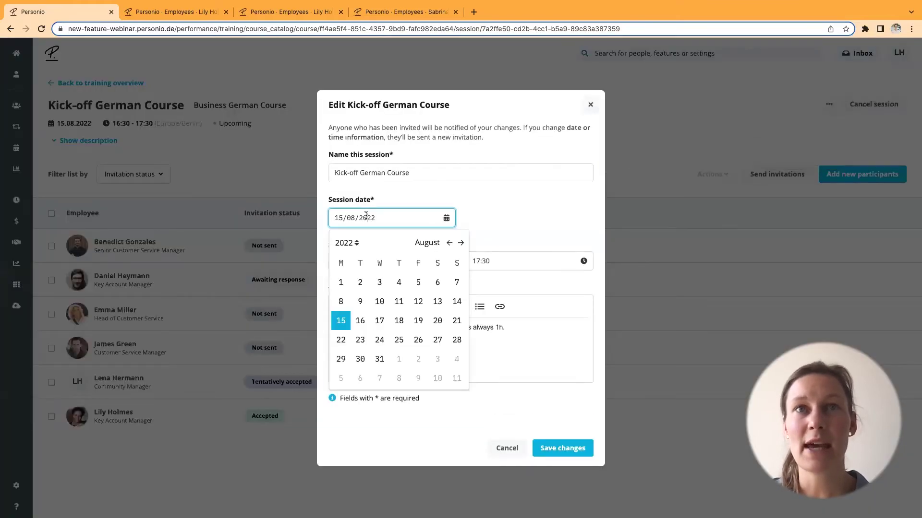
click(359, 320)
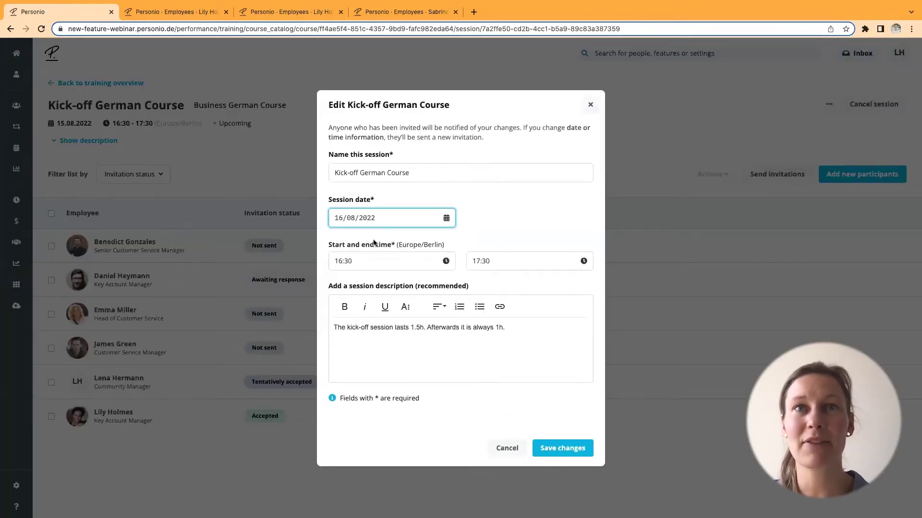
click(552, 449)
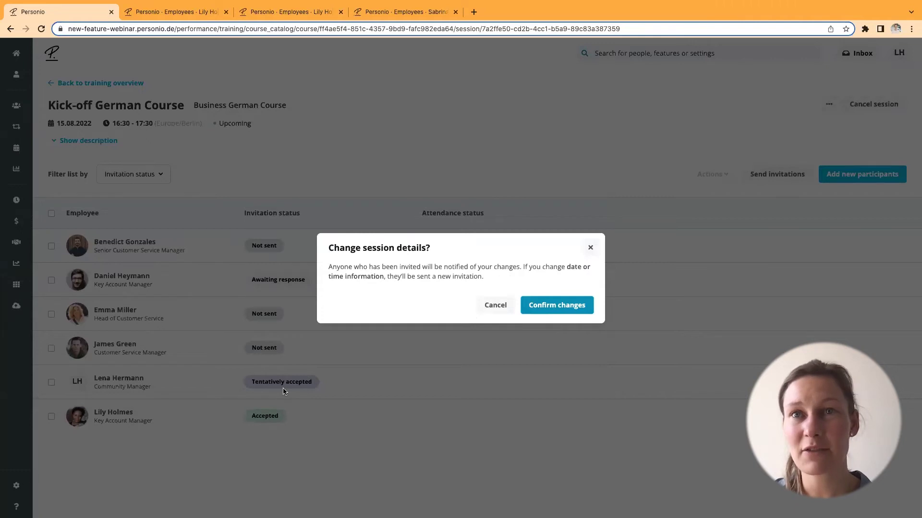
click(554, 305)
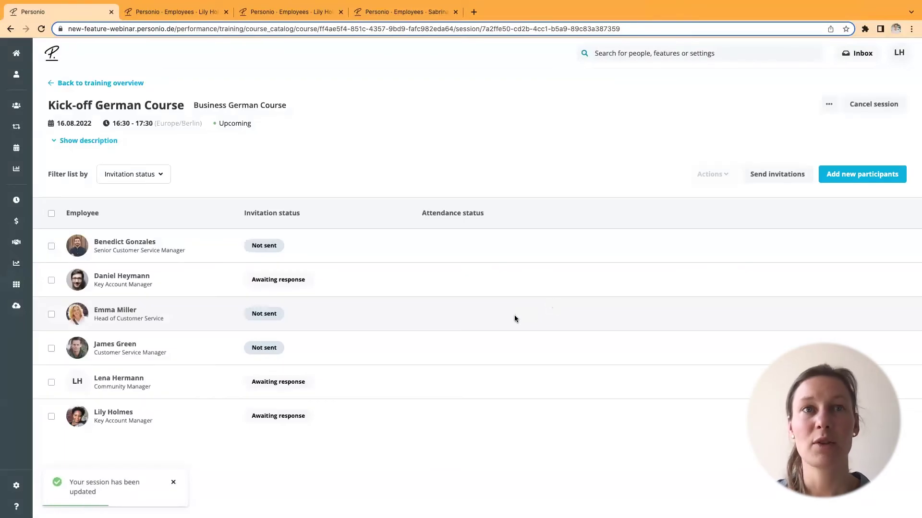
- Check the sent dates on the Awaiting response badges, then start cancelling the Kick-off German Course session
mouse_move(277, 280)
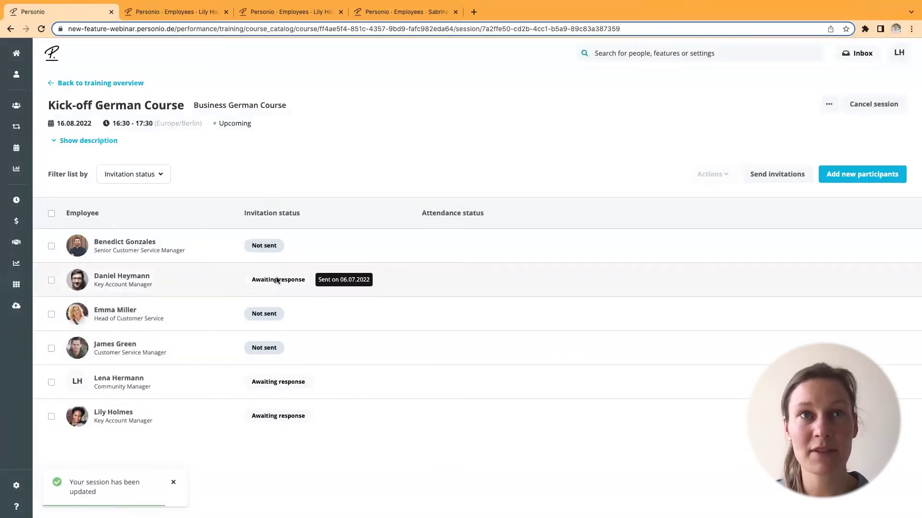
mouse_move(277, 383)
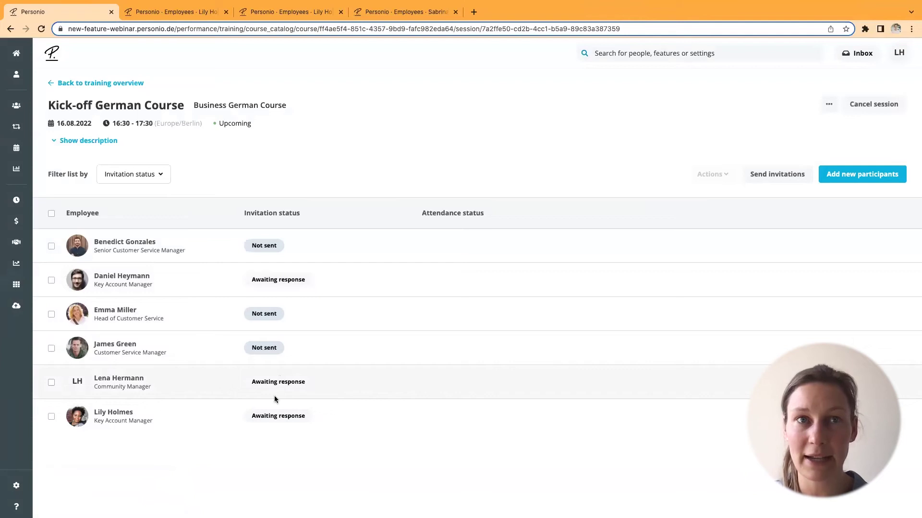
mouse_move(276, 419)
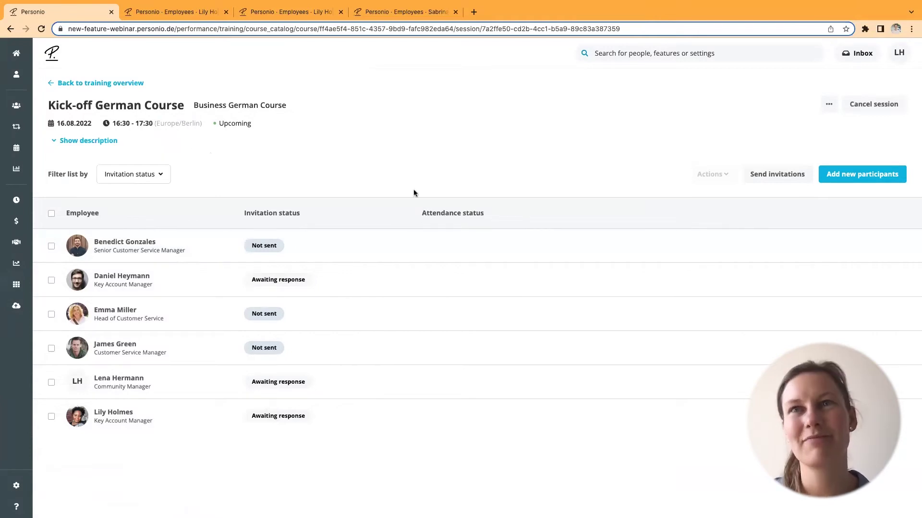
click(870, 110)
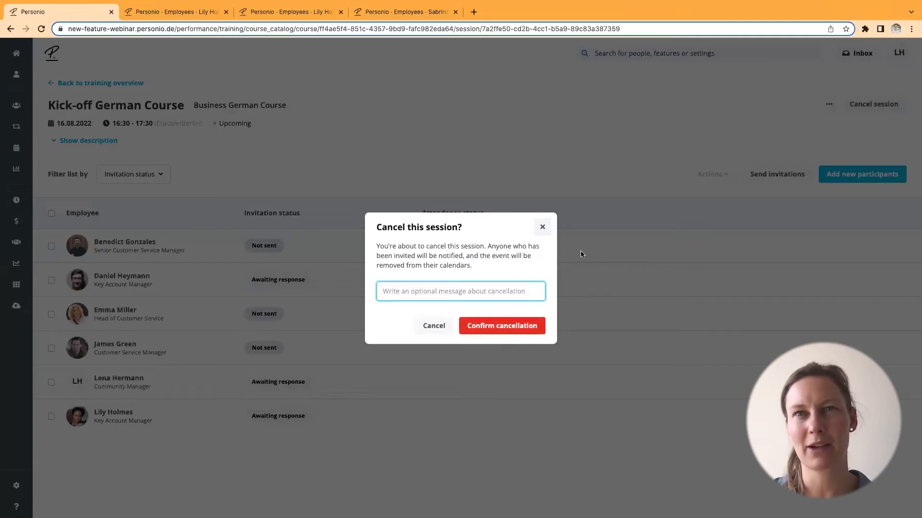
- Close the Cancel this session? dialog without cancelling, keeping the 16.08.2022 session Upcoming
click(543, 227)
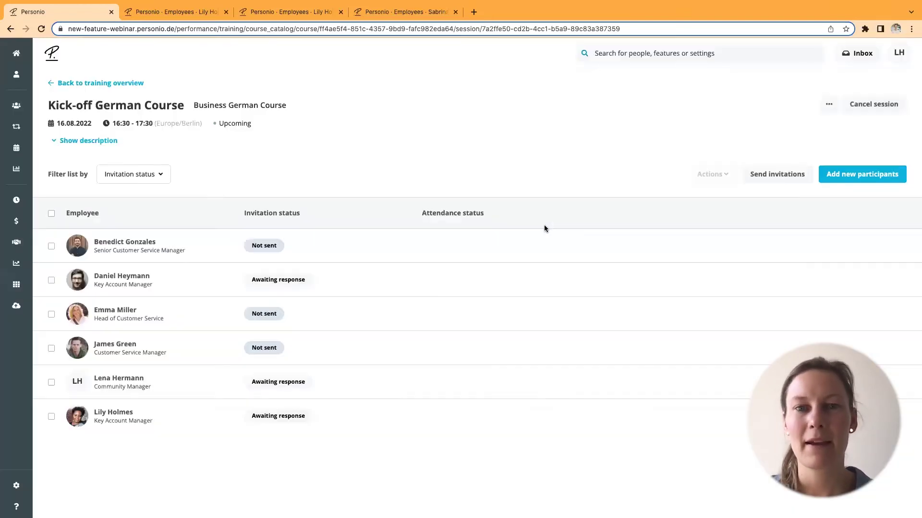
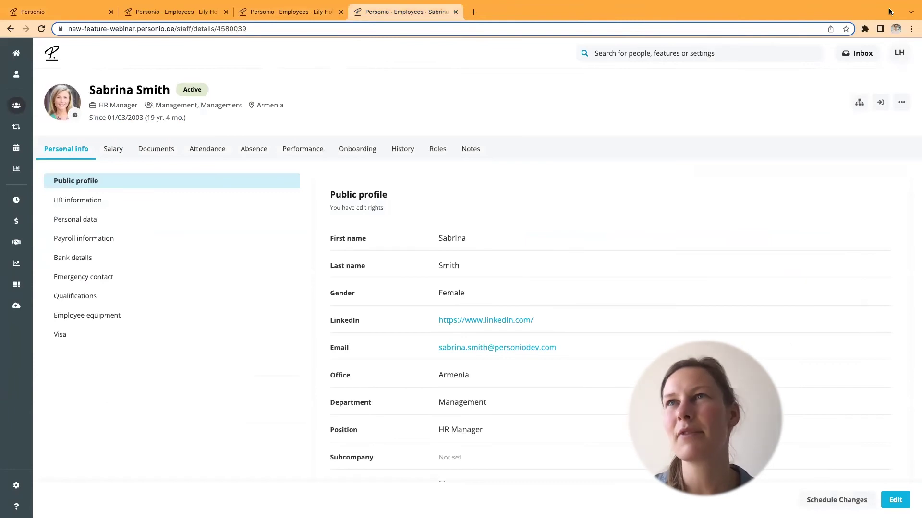
- Switch to the employee's Overtime Balance page, which shows a +21:40 total
click(270, 10)
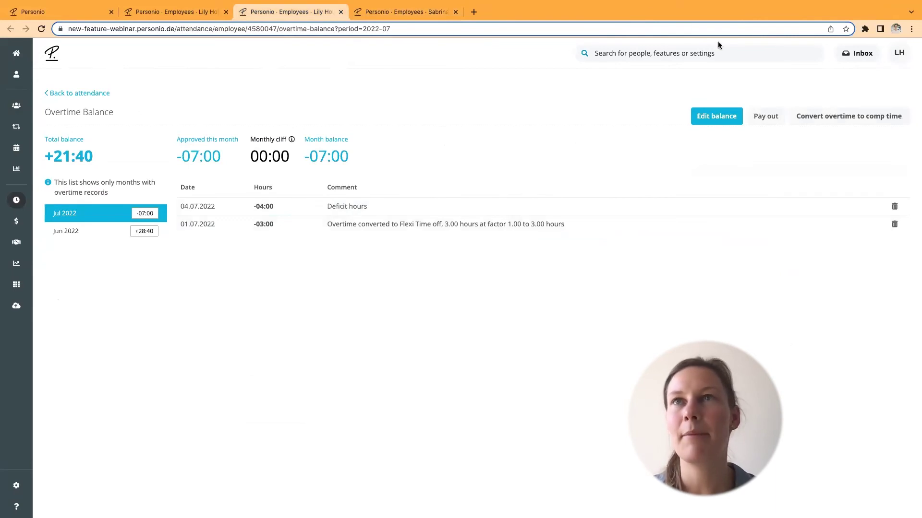
- Close the overtime tab, then find the SEO Marketing Manager candidate by name and open her application
click(340, 12)
click(181, 11)
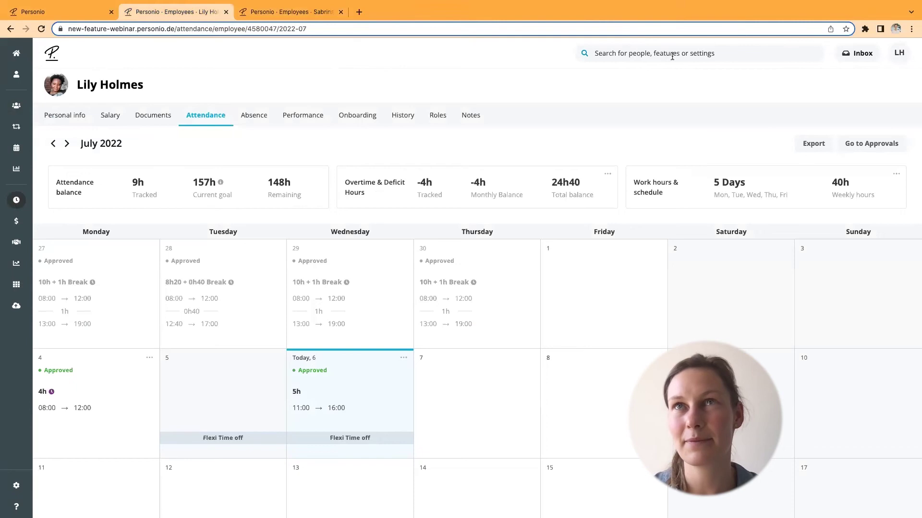
click(672, 55)
text(vil)
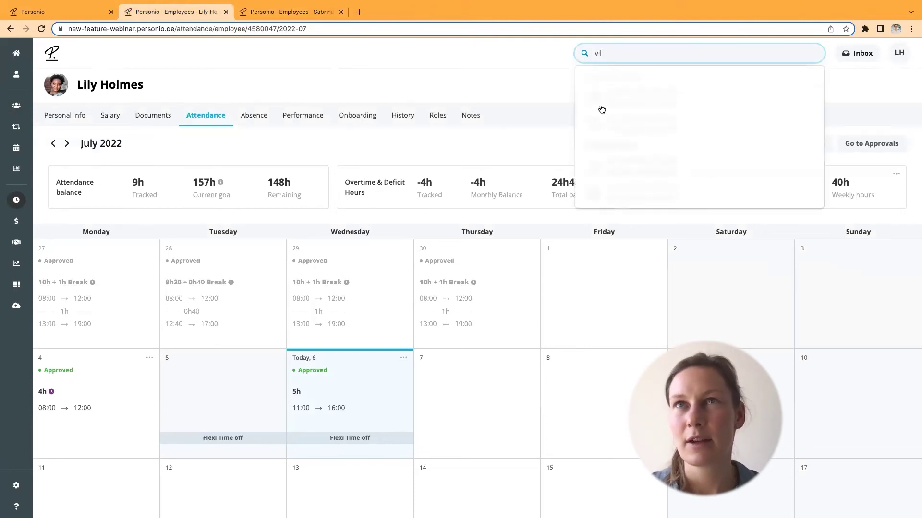
click(624, 99)
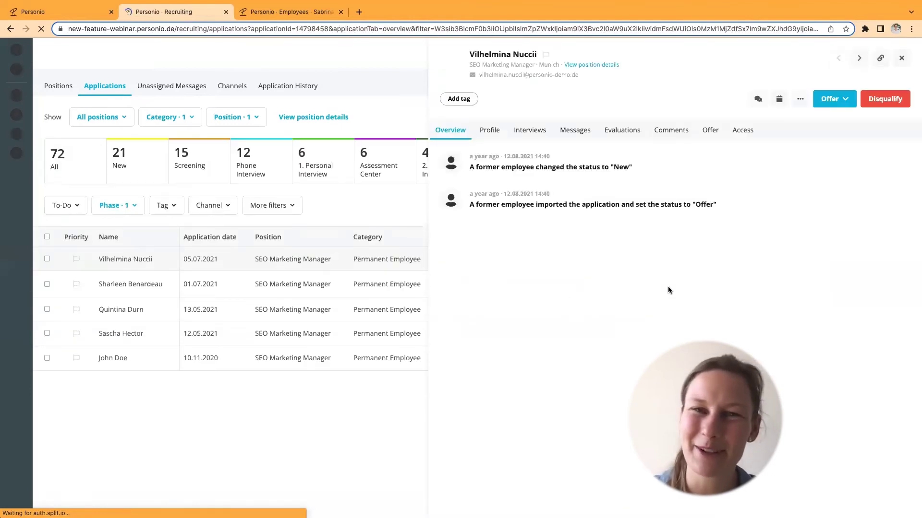
- Start a new evaluation on the candidate using the Evaluation Phone Interview form
click(628, 130)
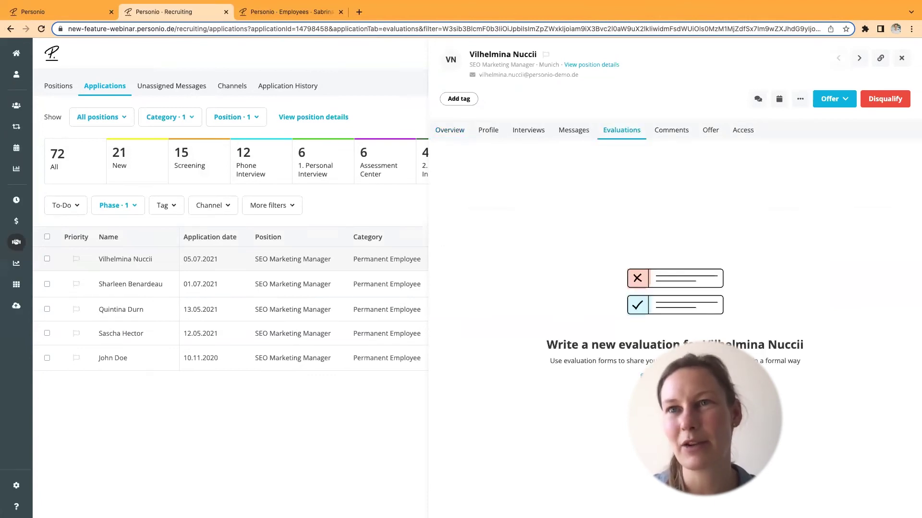
click(672, 376)
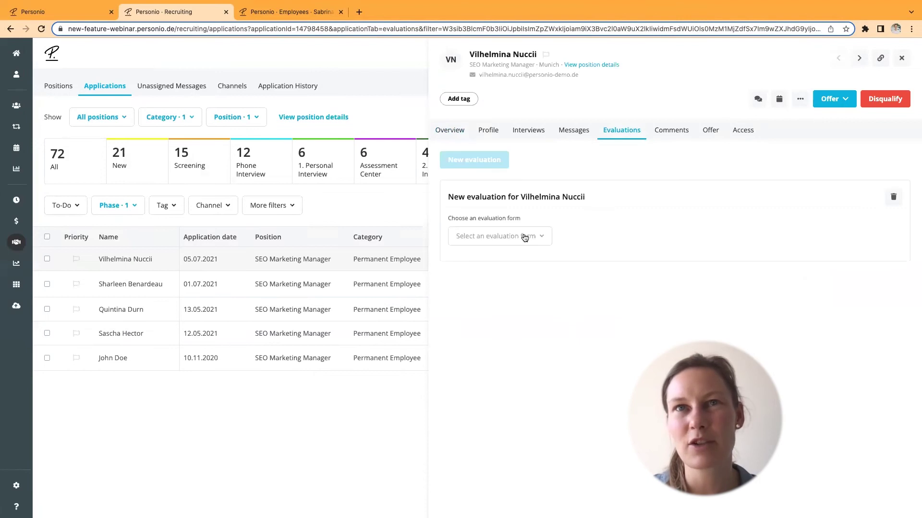
click(510, 237)
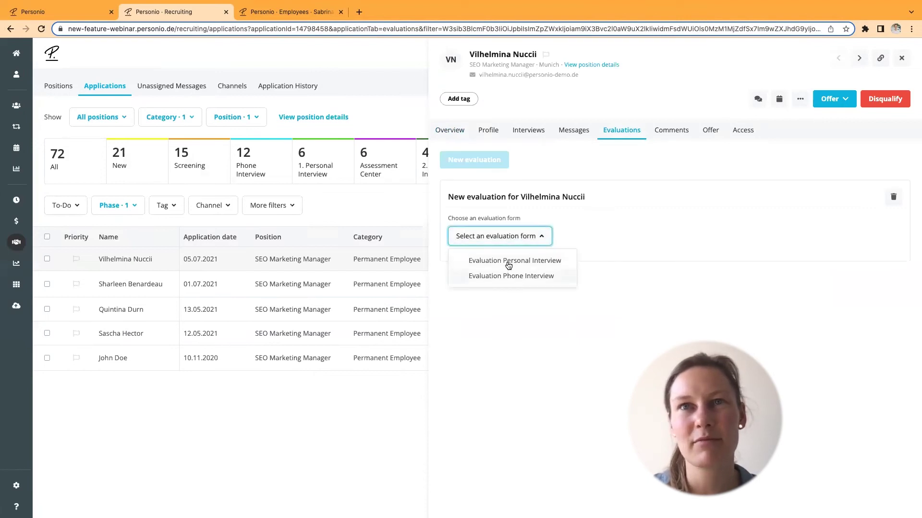
click(511, 276)
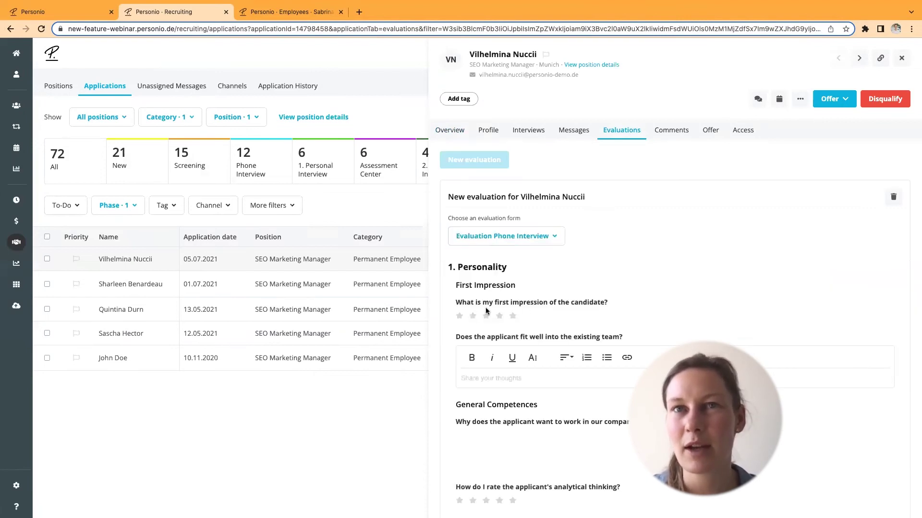
- Rate the first impression three stars, answer the team-fit question 'Test', and close the panel
click(485, 317)
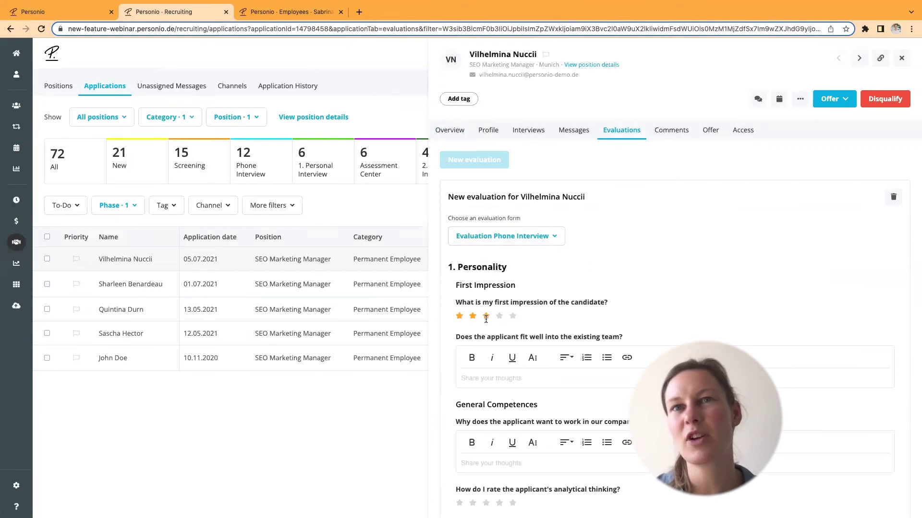
click(501, 377)
text(Test)
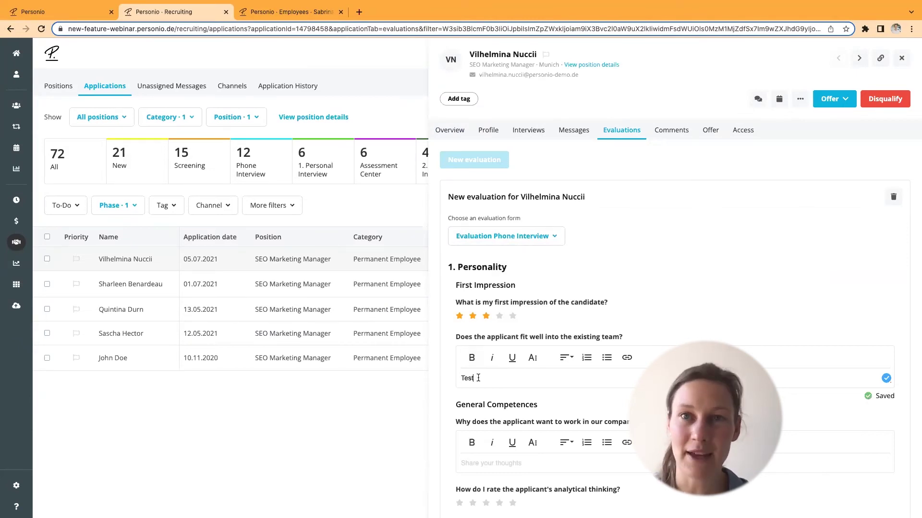
click(902, 58)
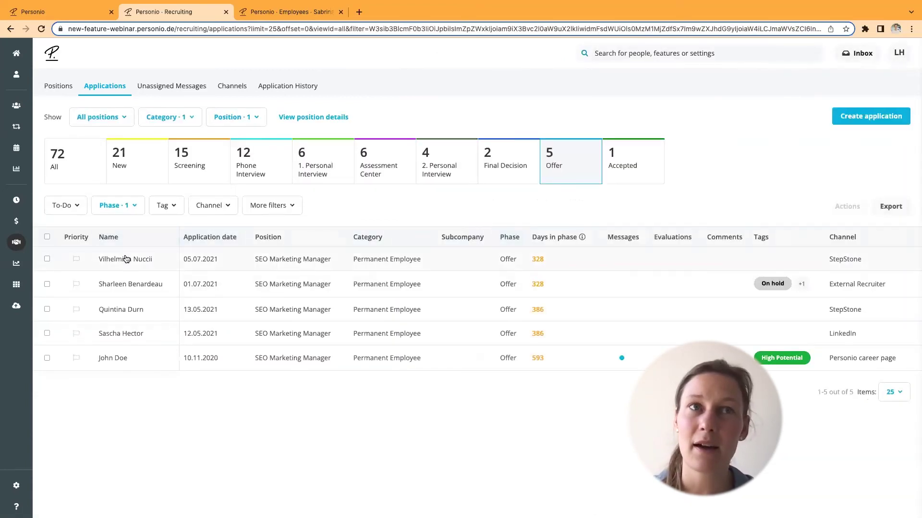
- Reopen the draft evaluation, rate analytical thinking four stars, and save it as a draft
click(152, 261)
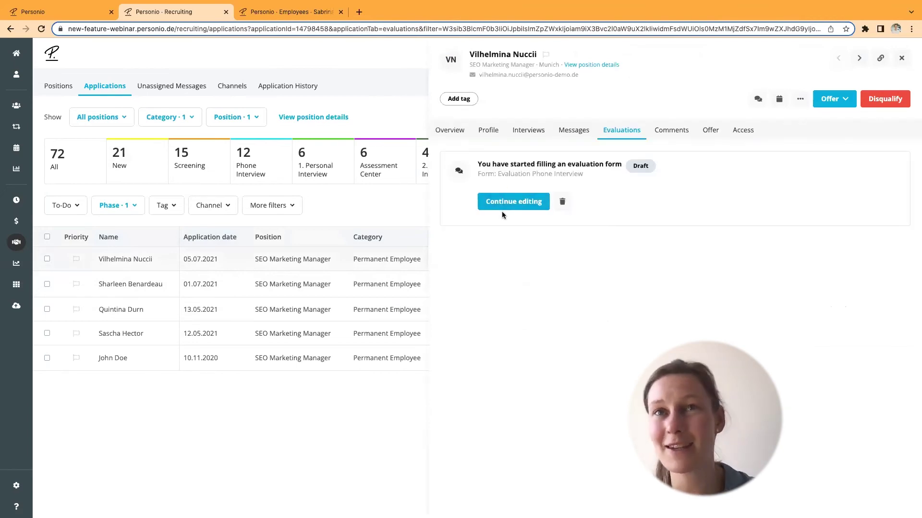
click(504, 202)
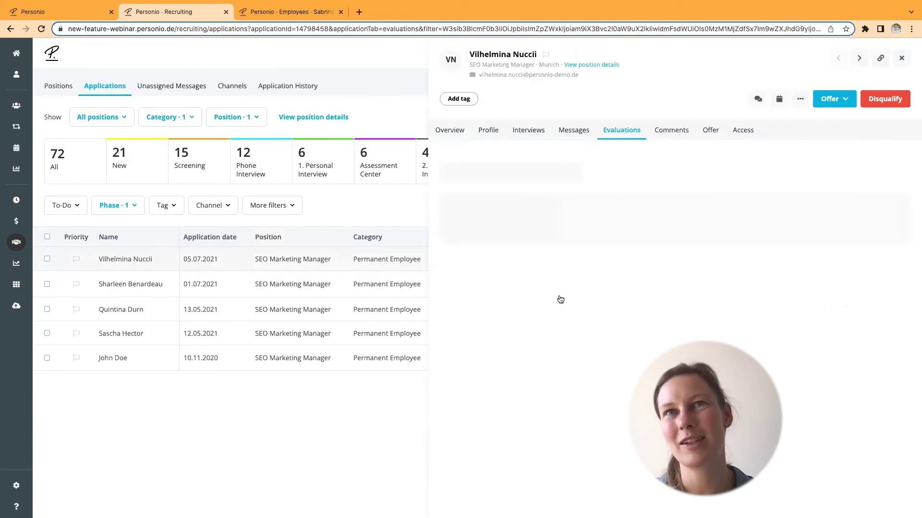
scroll(548, 471, down, 5)
scroll(547, 470, down, 5)
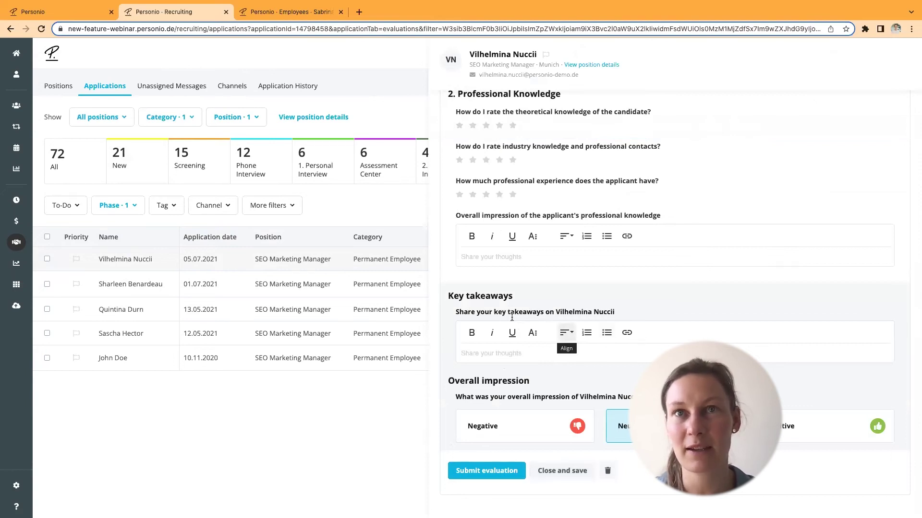
scroll(511, 317, up, 10)
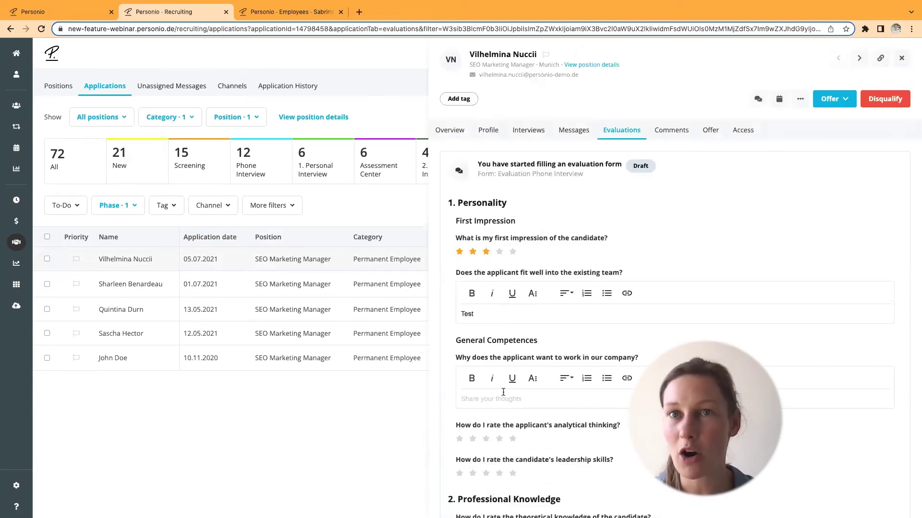
click(499, 438)
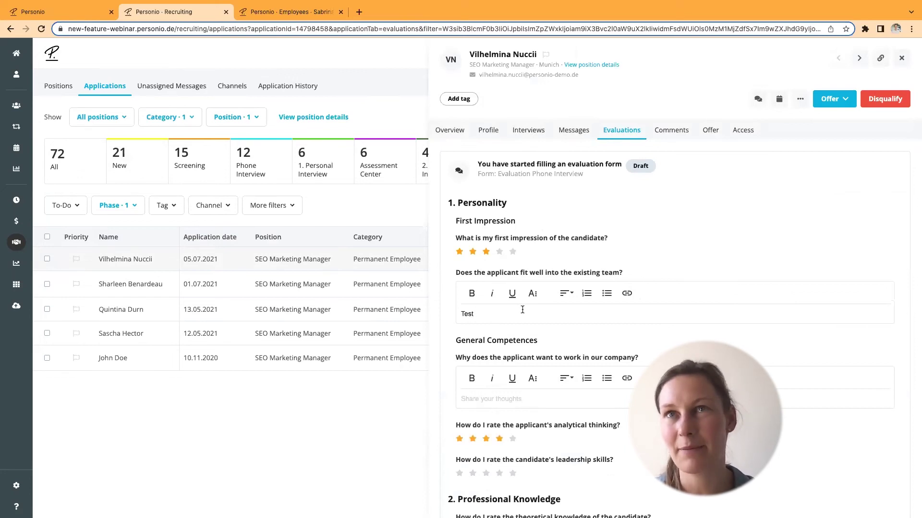
scroll(522, 310, down, 8)
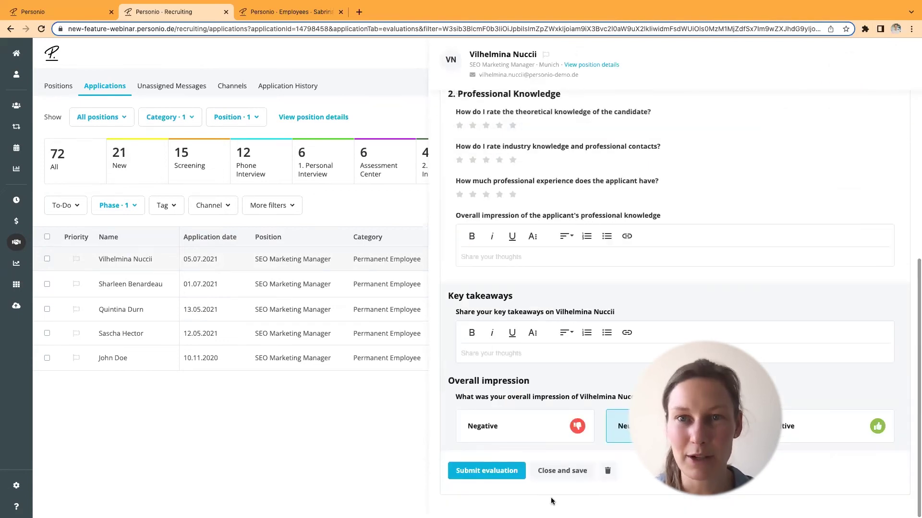
click(546, 470)
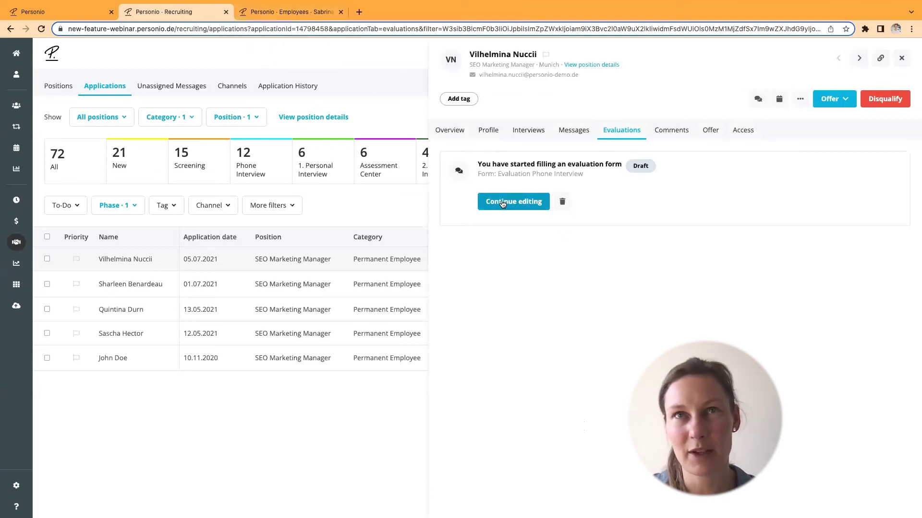
- Log in as the HR Manager from her employee profile
click(294, 15)
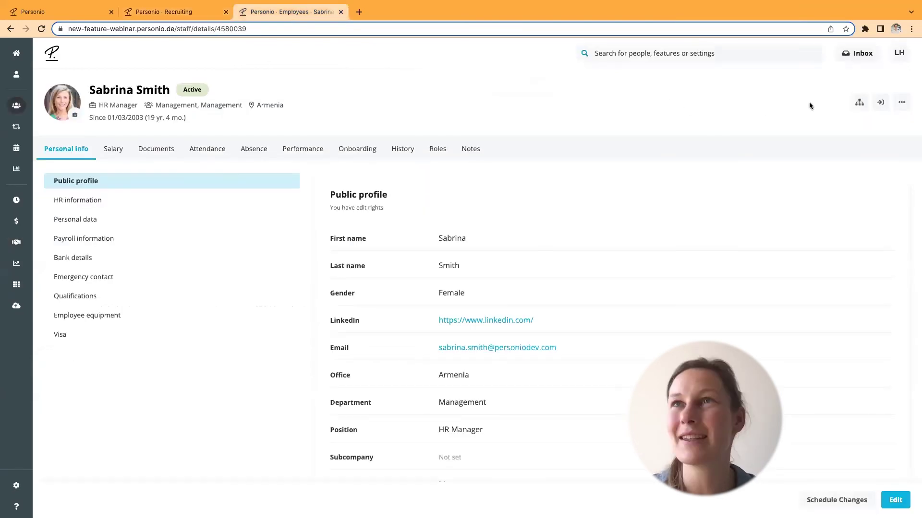
click(879, 103)
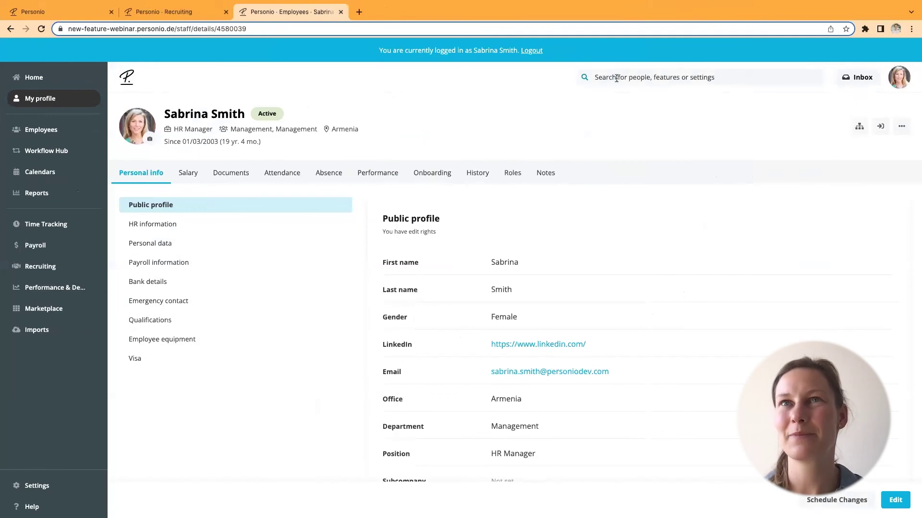
- Search for the candidate, open her application, check Evaluations, then view her Interviews
click(618, 82)
text(vil)
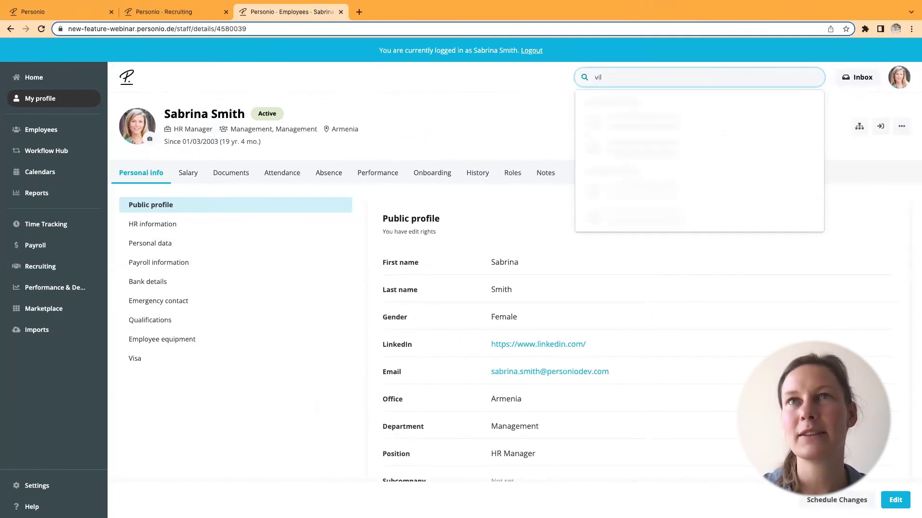
click(626, 126)
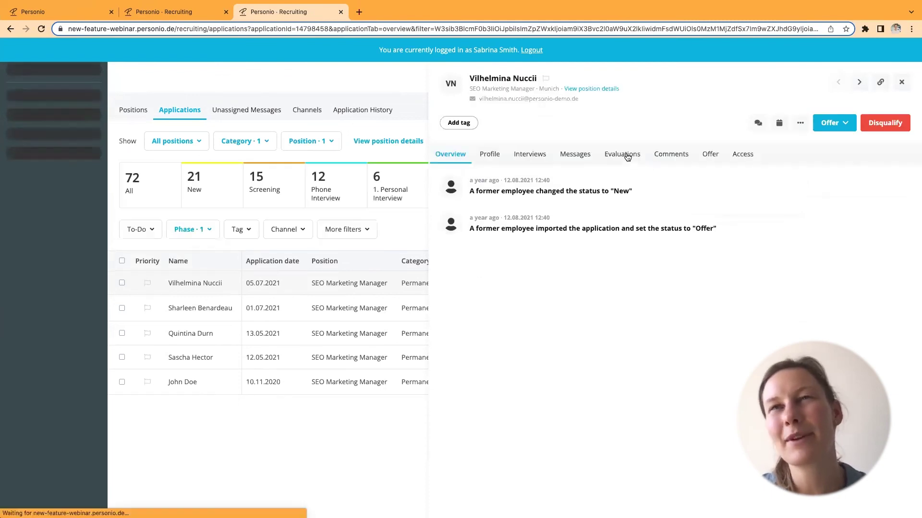
click(622, 156)
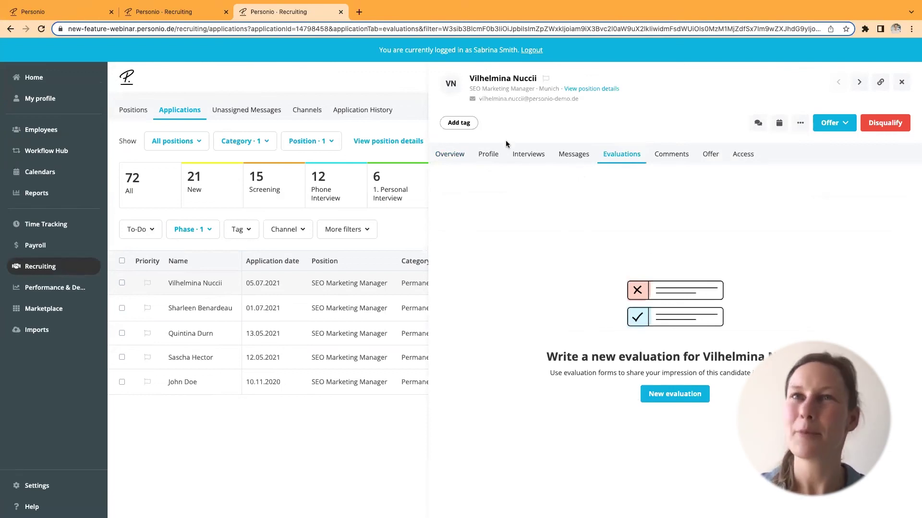
click(521, 156)
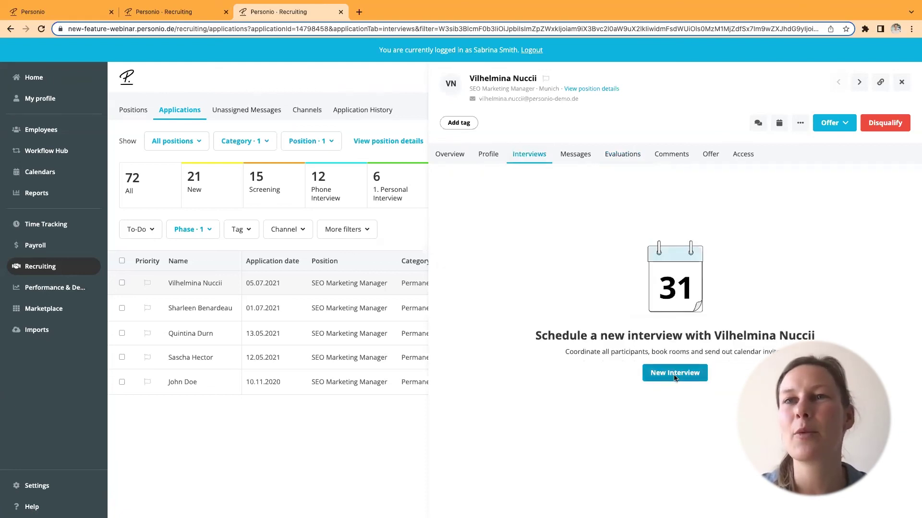
- Create a new Phone Interview and open the scheduling-link setup under Date and time
click(676, 380)
click(447, 273)
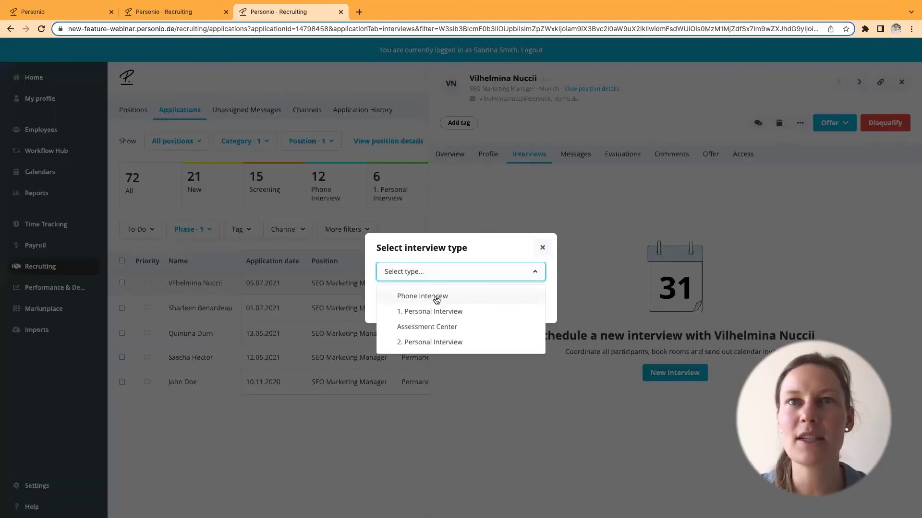
click(436, 301)
click(521, 305)
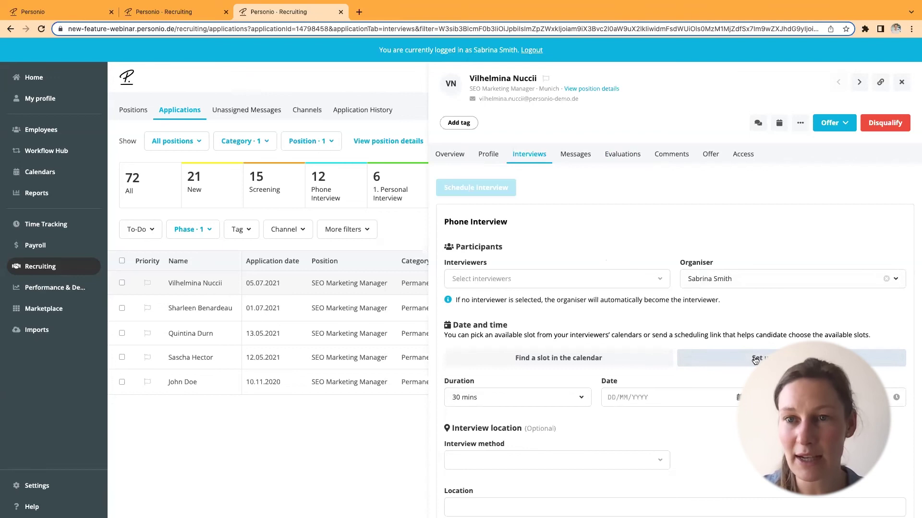
click(755, 361)
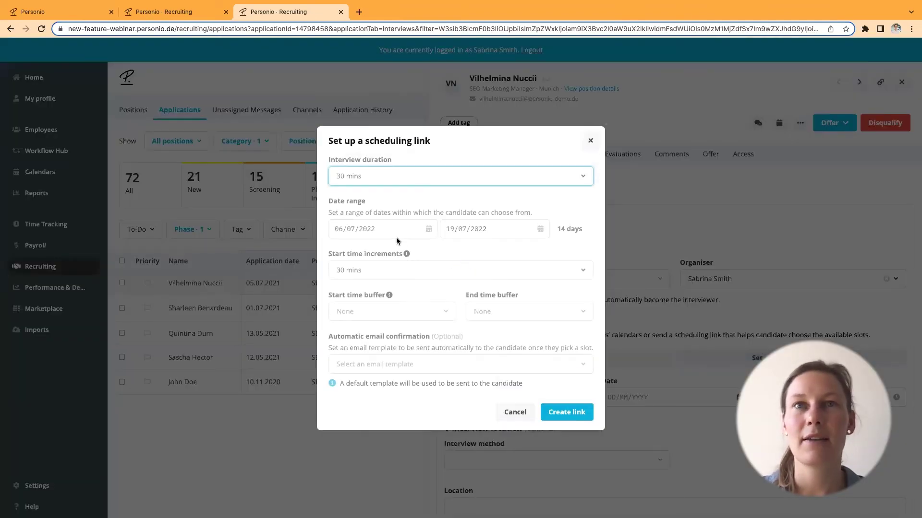
- Keep the scheduling link's interview duration at 30 minutes
click(372, 182)
click(366, 204)
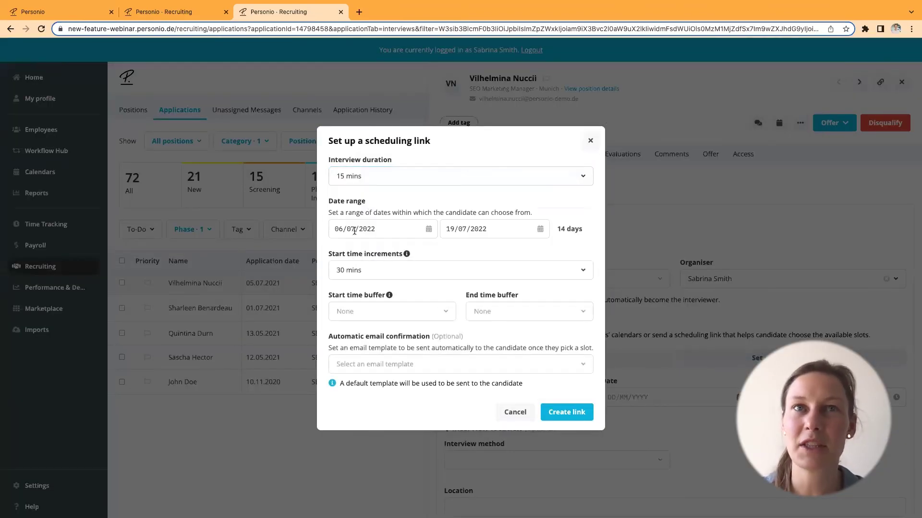
click(375, 363)
click(325, 351)
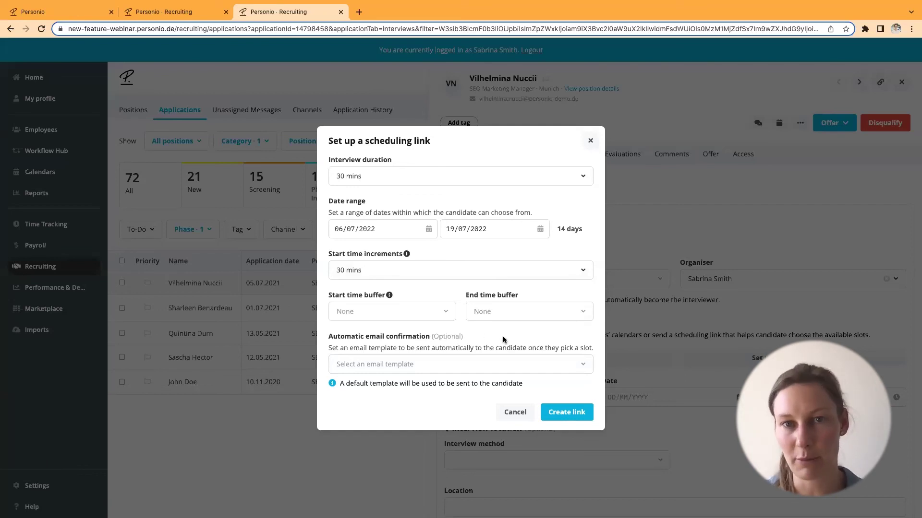
- Choose 'EN - Invitation telephone interview' as the confirmation email and create the link
click(406, 367)
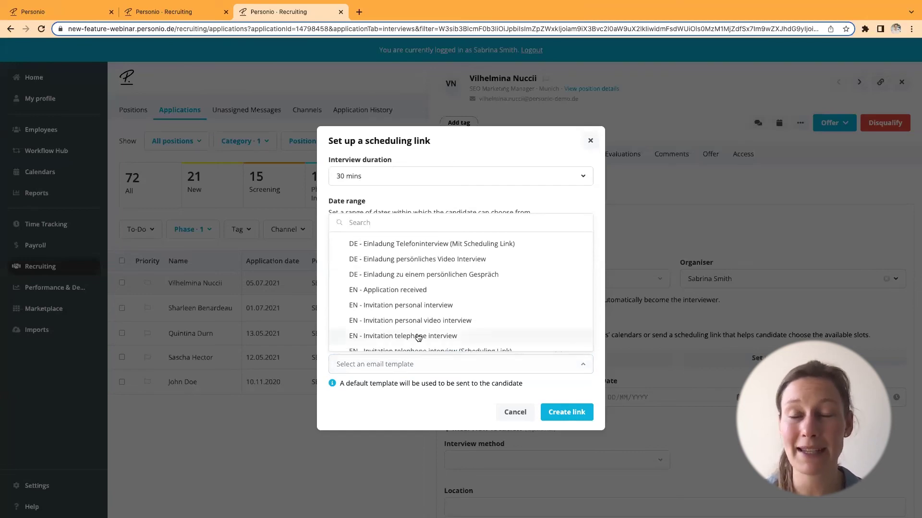
scroll(425, 331, down, 3)
scroll(427, 326, up, 3)
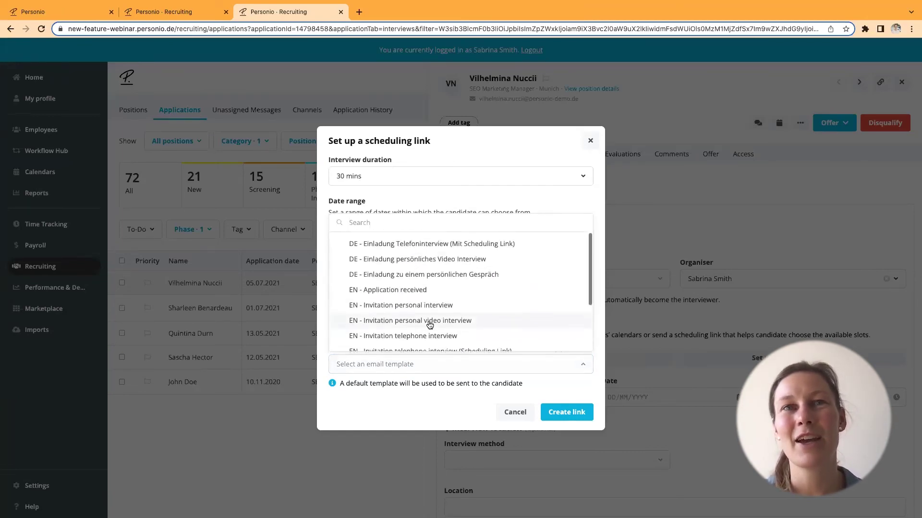
click(540, 379)
click(426, 365)
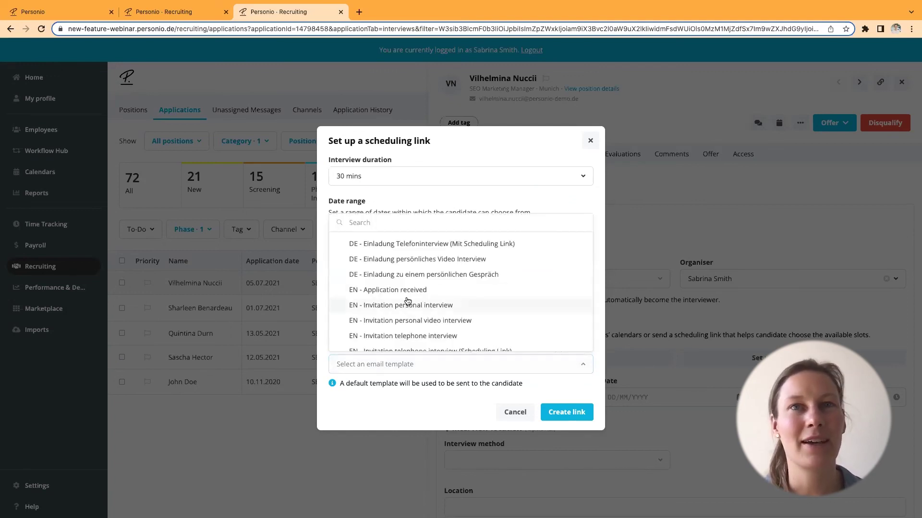
scroll(440, 323, down, 3)
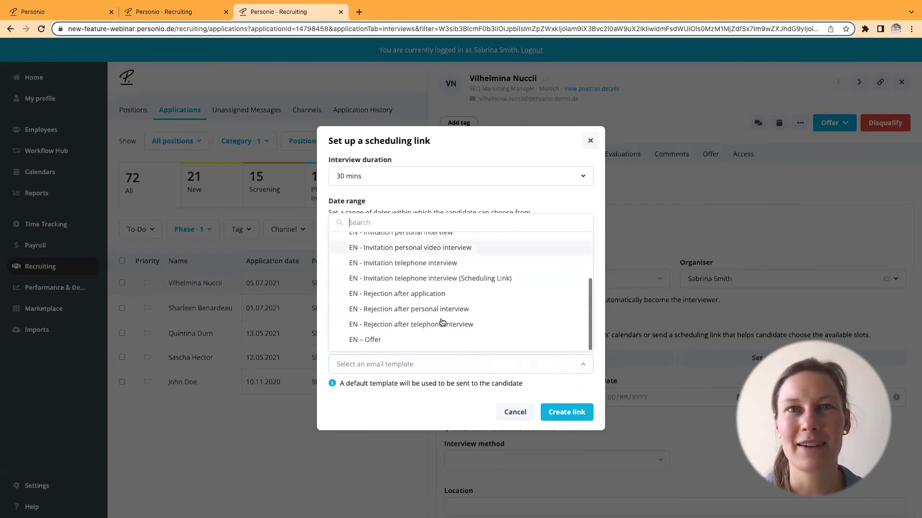
click(436, 262)
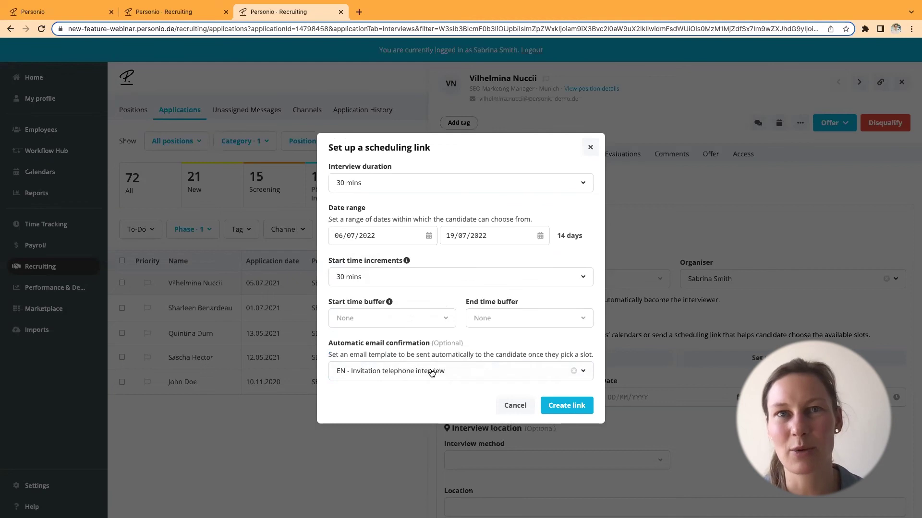
click(568, 406)
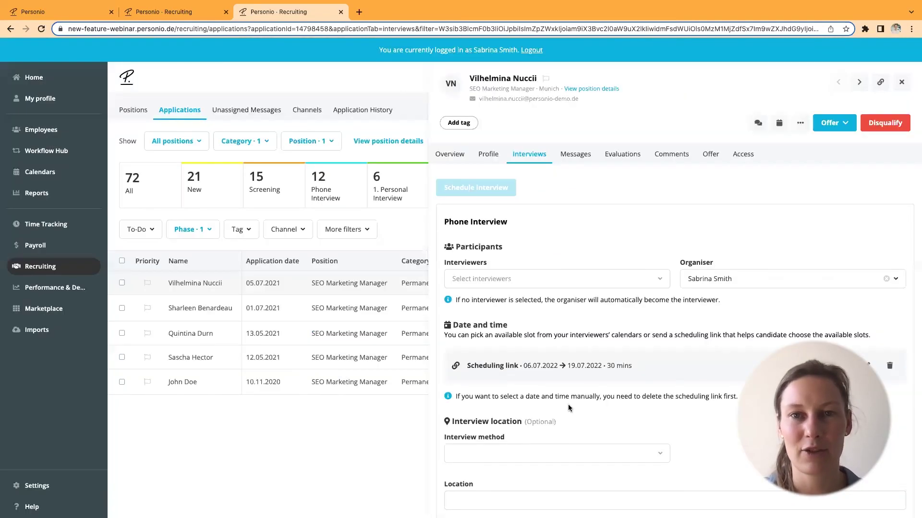